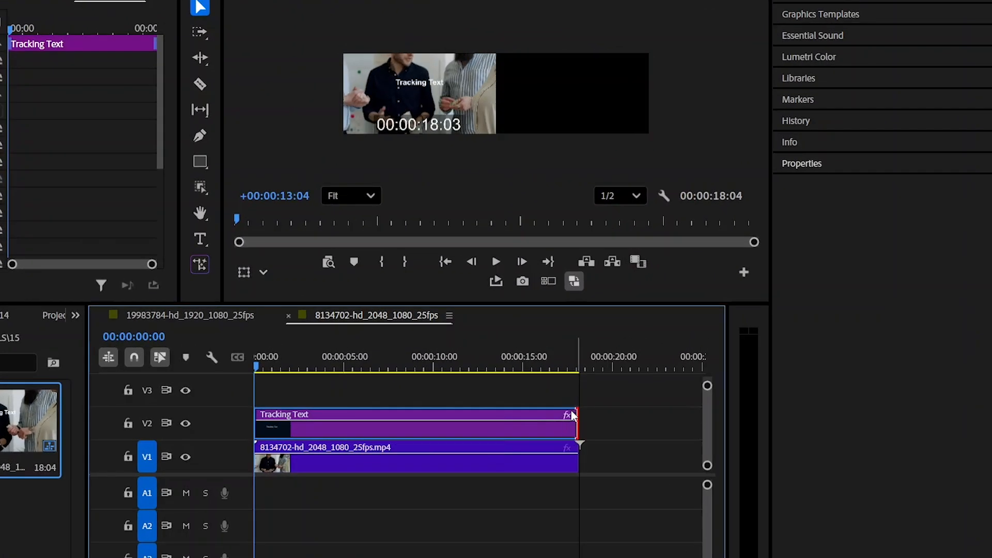
Step: Extend the Tracking Text clip to the end of the video clip and centre-align its text
left_click_drag(572, 415, 576, 415)
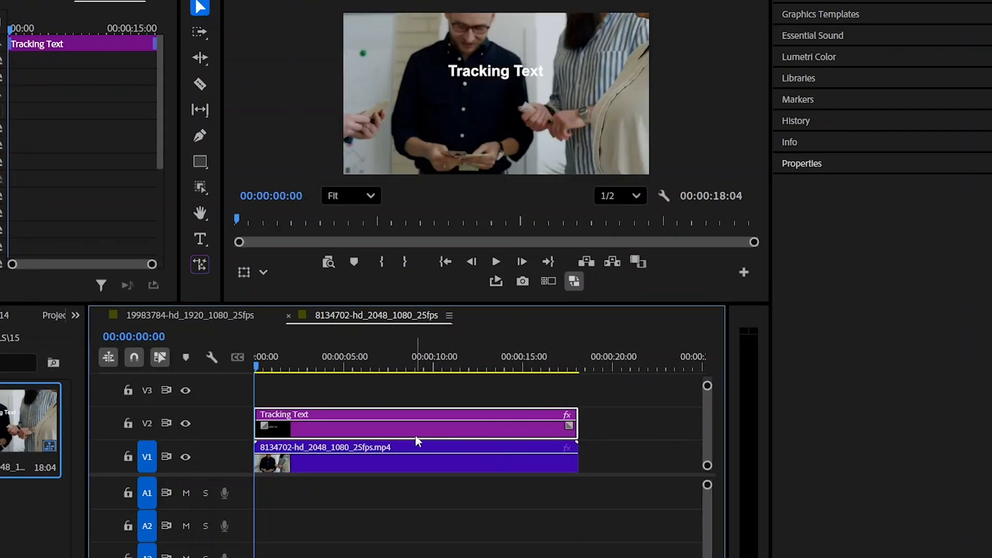
left_click(201, 243)
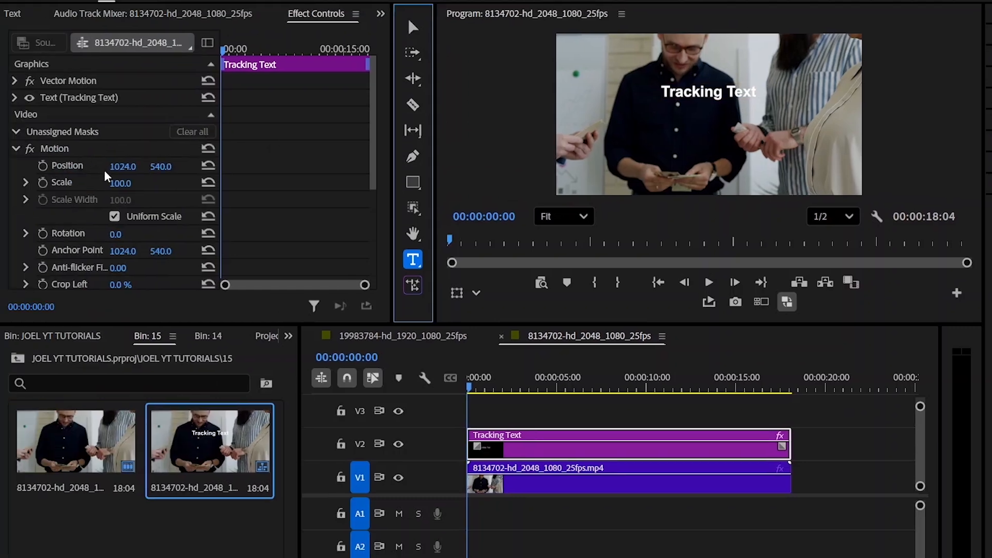
left_click(14, 97)
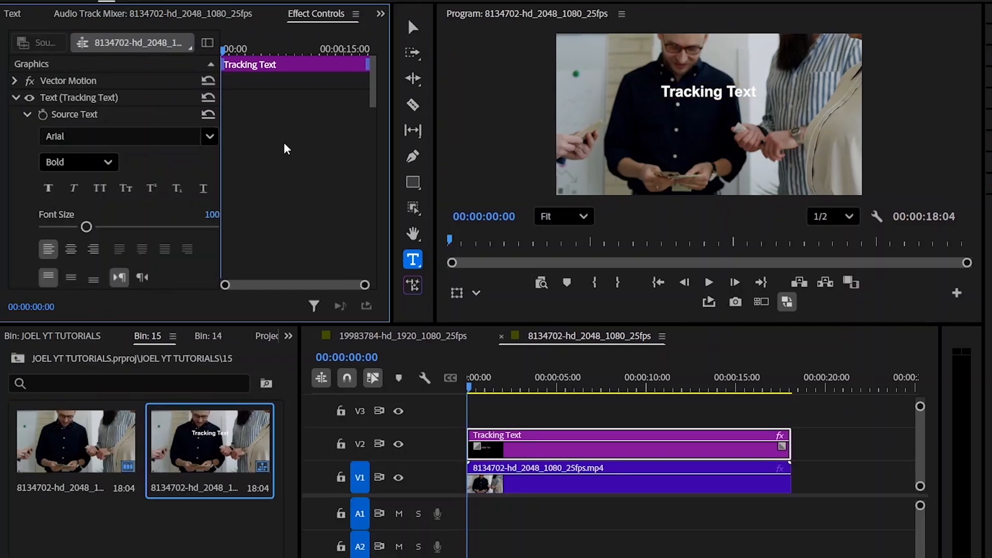
left_click(72, 252)
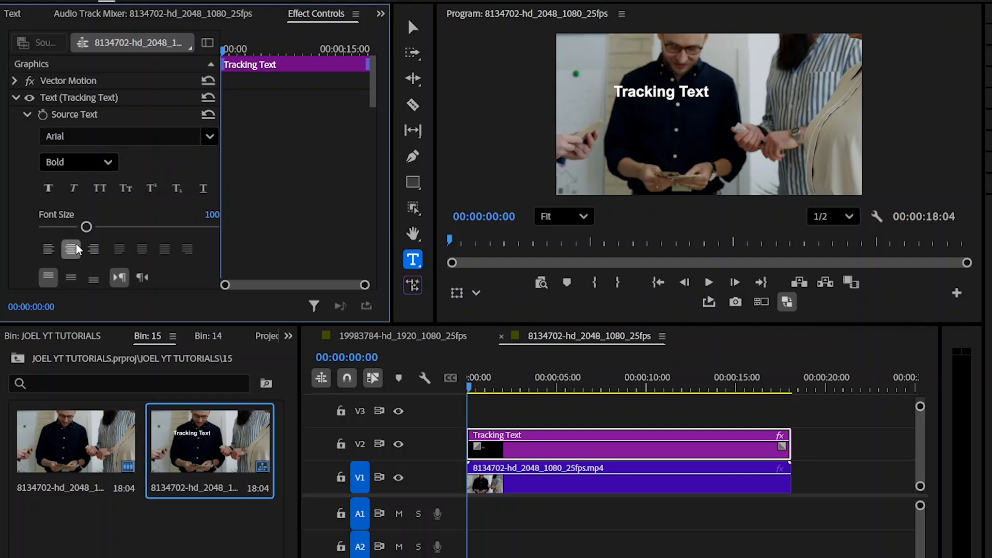
Step: Examine the text's font, alignment, fill, stroke and transform properties and the clip's Motion settings
scroll(326, 200, "down", 1)
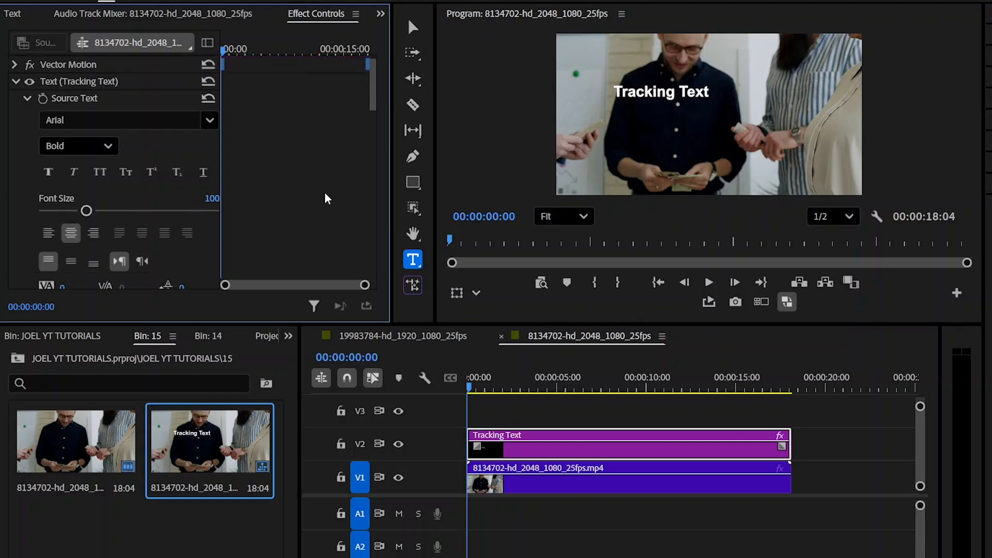
scroll(326, 199, "down", 5)
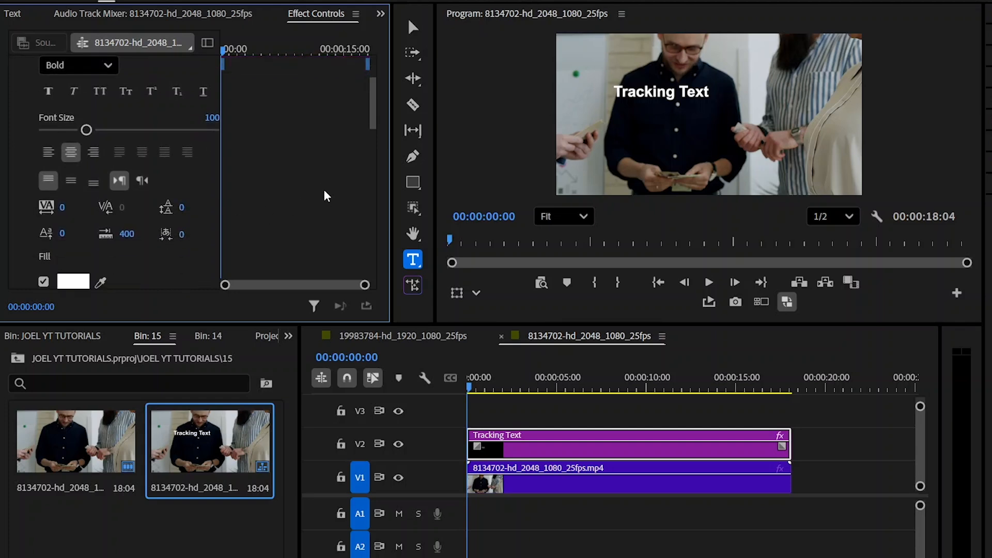
scroll(324, 196, "up", 4)
scroll(317, 197, "down", 3)
scroll(316, 196, "up", 5)
scroll(318, 196, "down", 4)
scroll(318, 195, "down", 12)
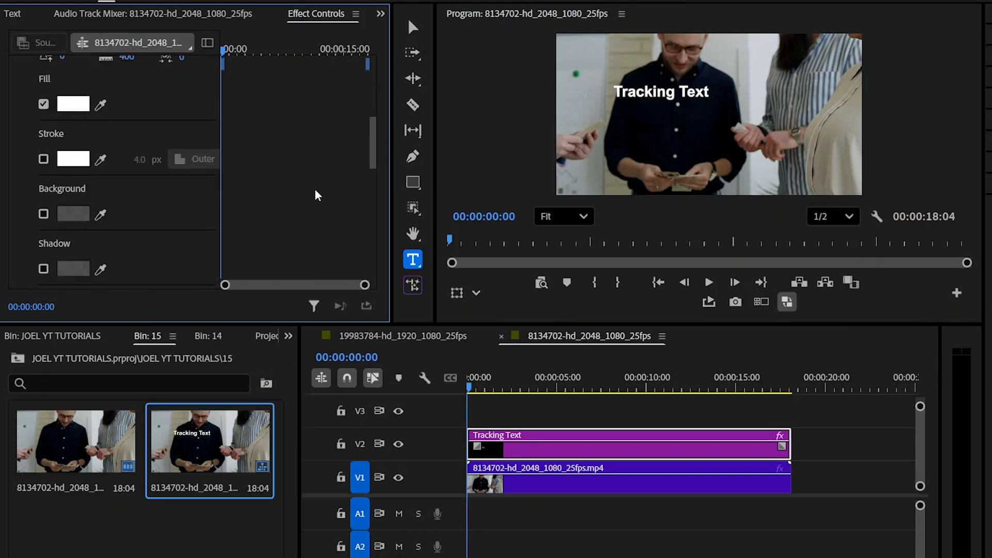
scroll(336, 159, "down", 15)
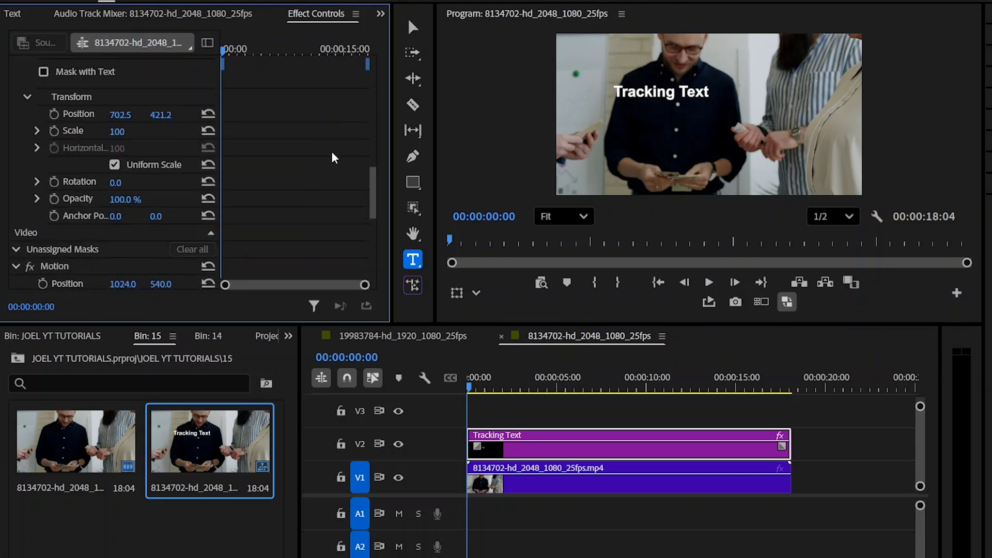
scroll(332, 157, "up", 2)
scroll(331, 157, "down", 10)
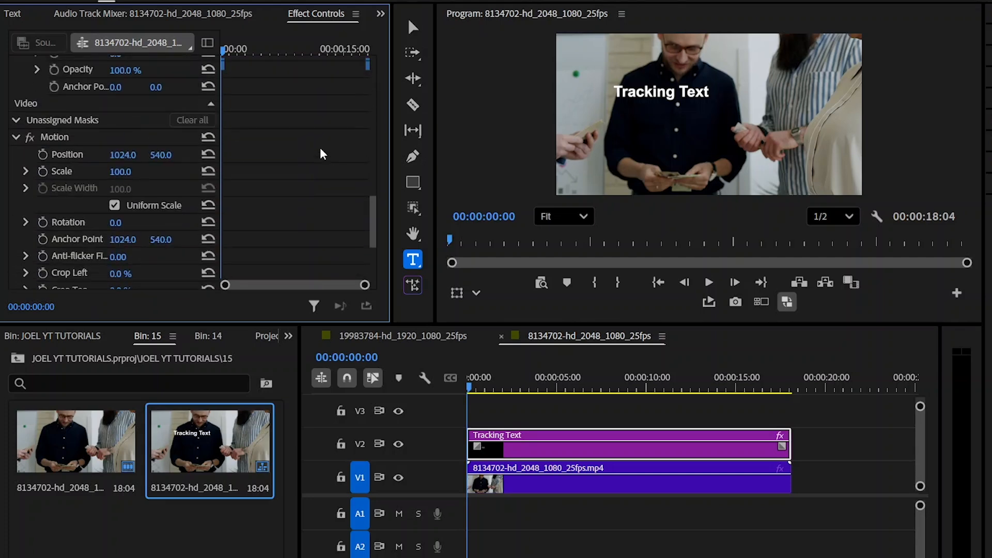
Step: Use the Motion effect to move the text graphic to the lower left of the video frame, at about Position 672.8, 1031.4
left_click(79, 155)
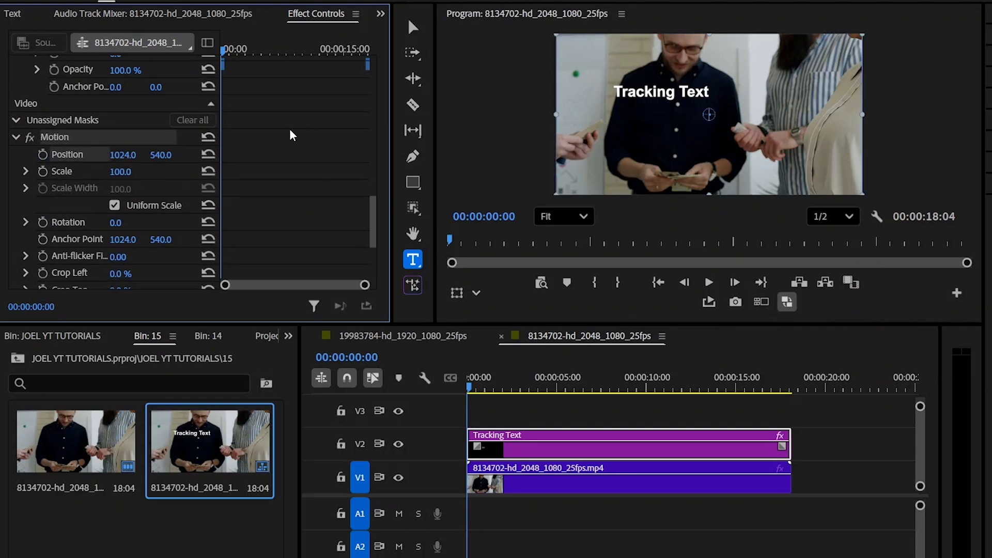
left_click_drag(673, 94, 629, 115)
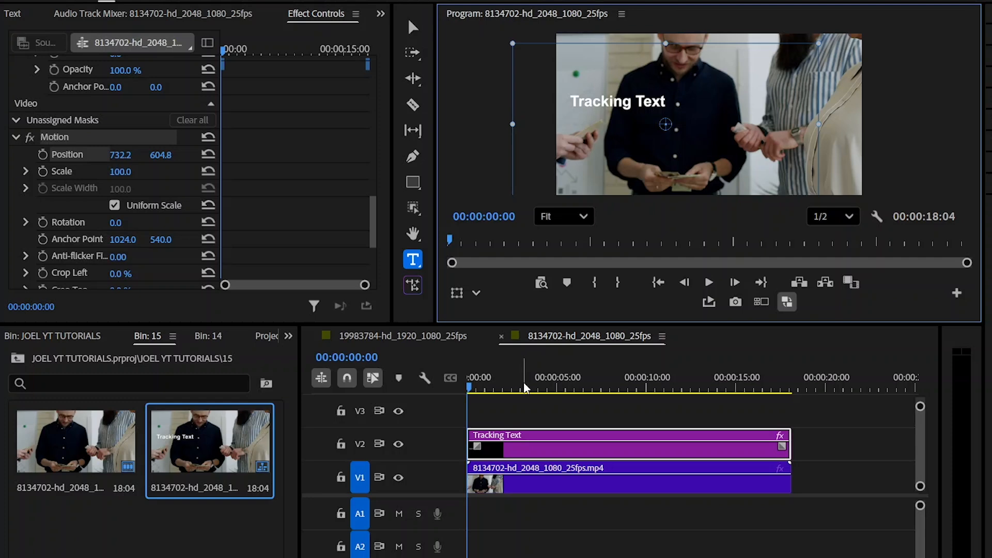
key("space")
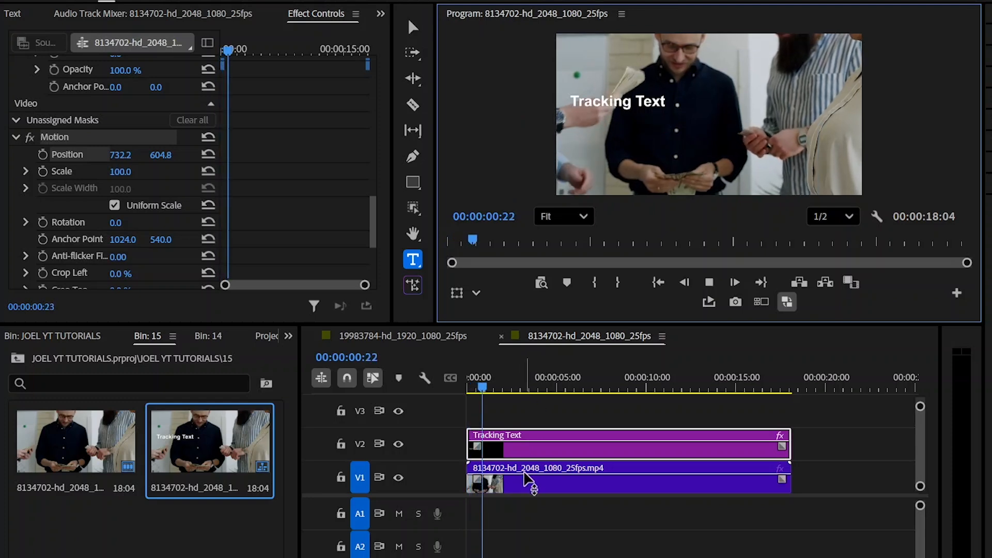
key("space")
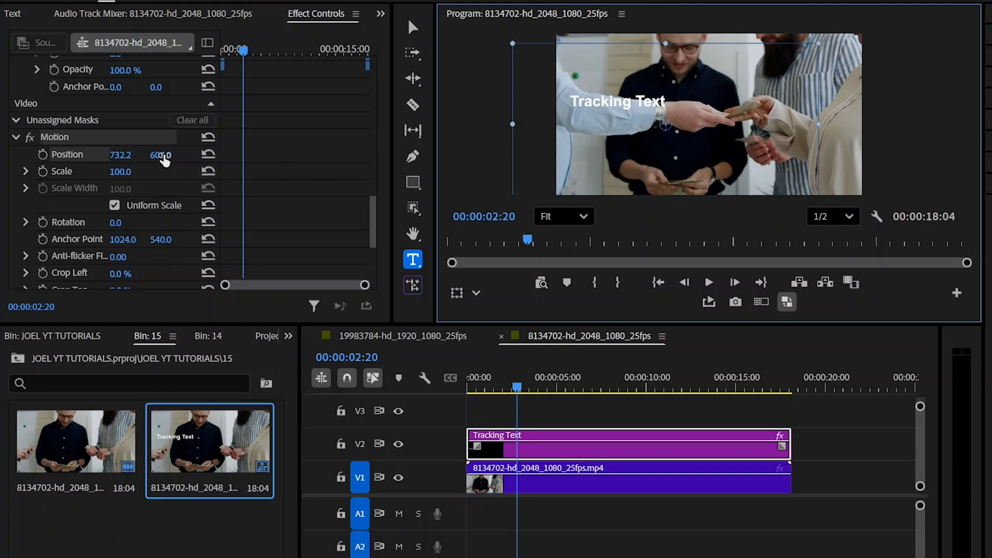
mouse_move(704, 127)
left_mouse_down()
mouse_move(701, 151)
mouse_move(699, 142)
left_mouse_up()
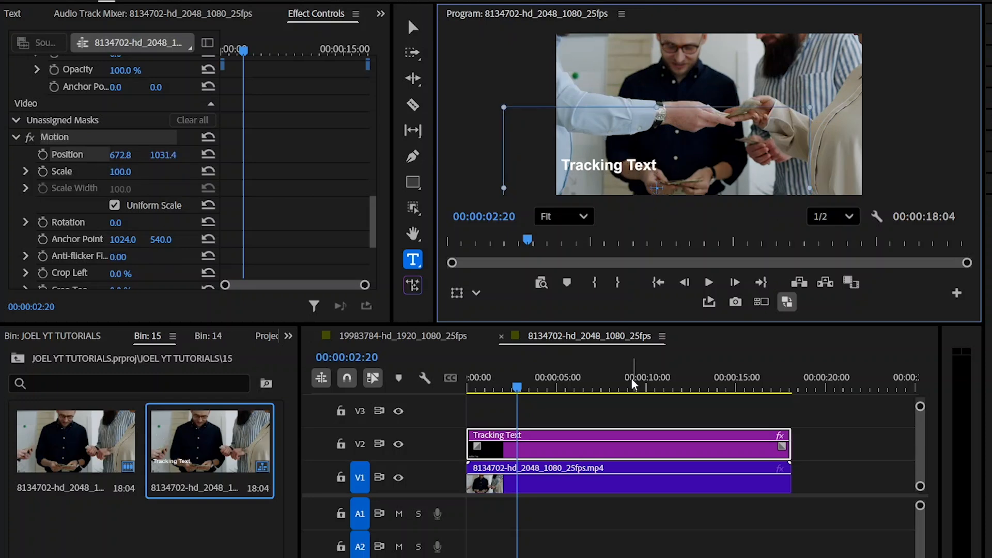
Step: At the start of the sequence, add a separate line reading "x" above "Tracking Text" in the title
left_click_drag(516, 387, 467, 389)
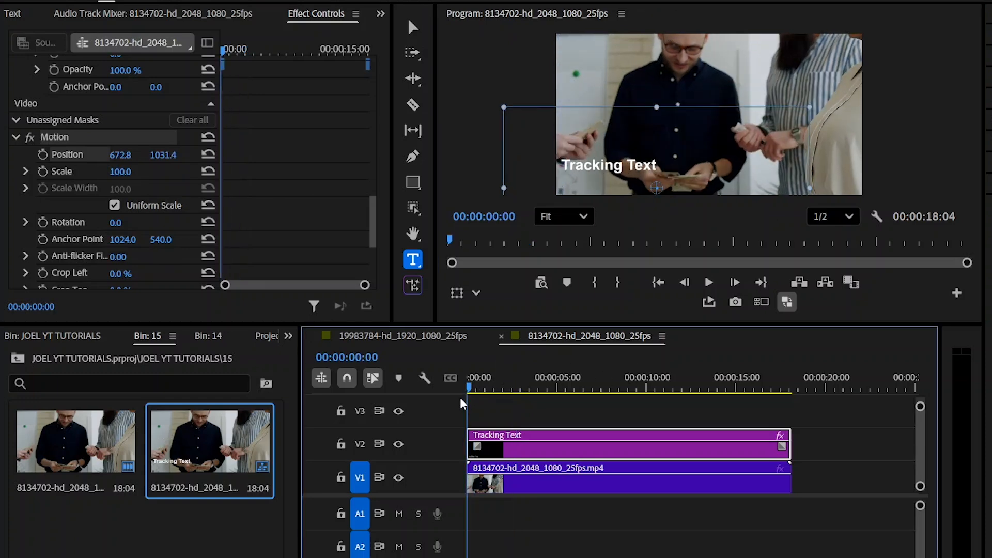
scroll(110, 129, "up", 5)
left_click(110, 98)
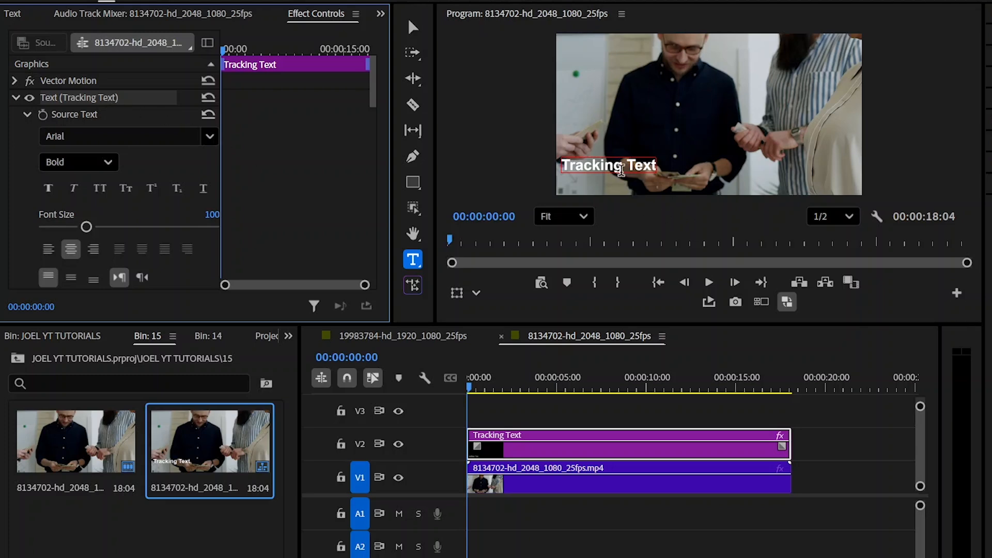
left_click(620, 170)
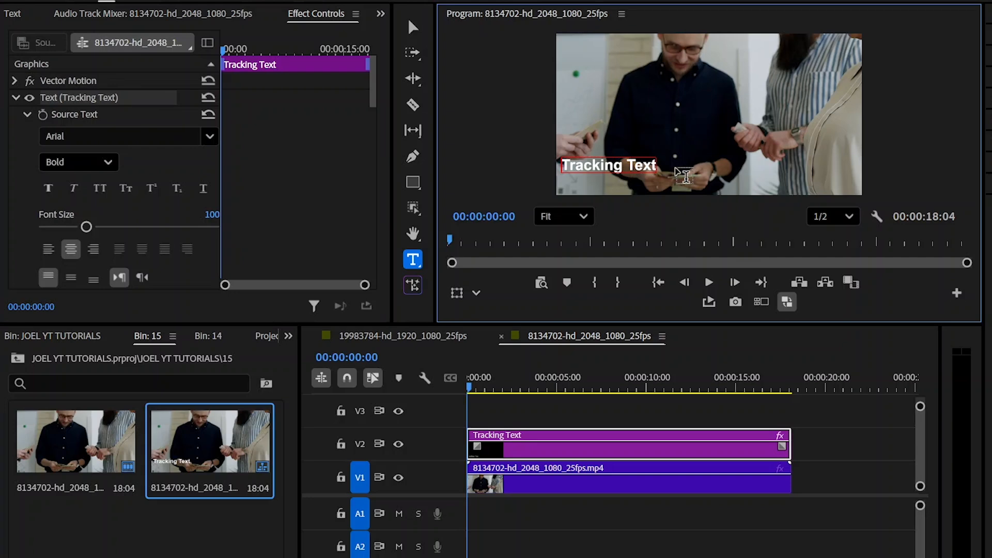
type("x")
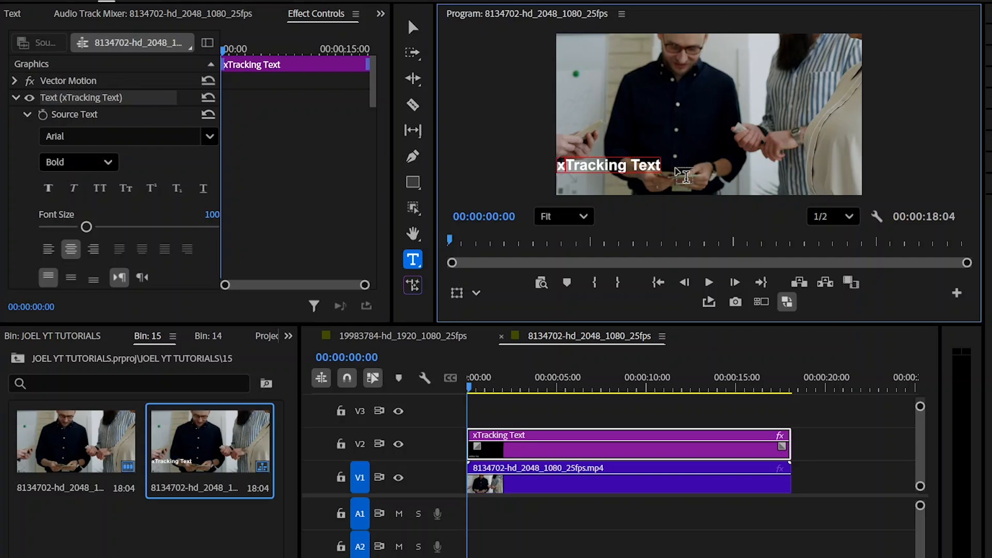
key("Return")
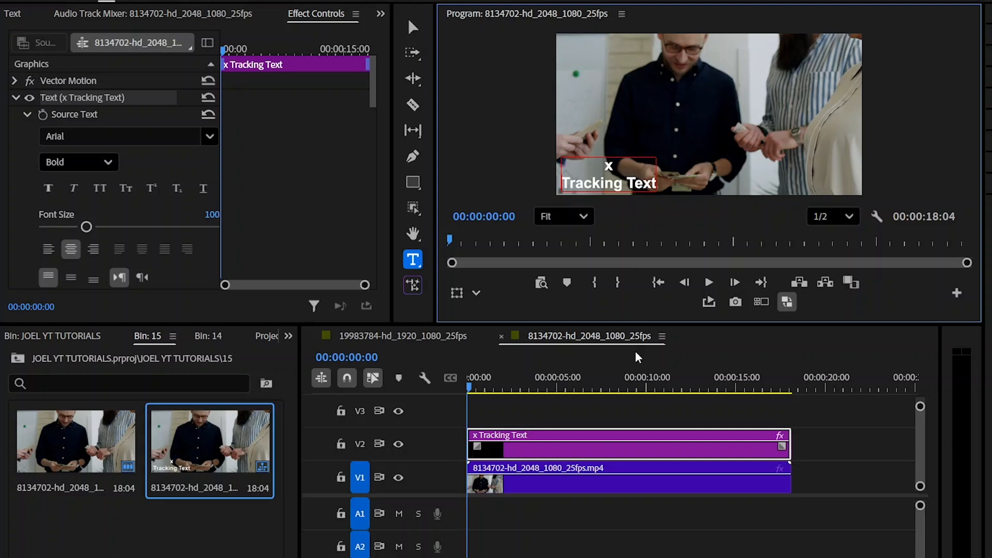
Step: Raise the text graphic in the frame by setting its vertical Motion position to 883.4
left_click(17, 98)
scroll(328, 173, "down", 4)
scroll(328, 159, "down", 2)
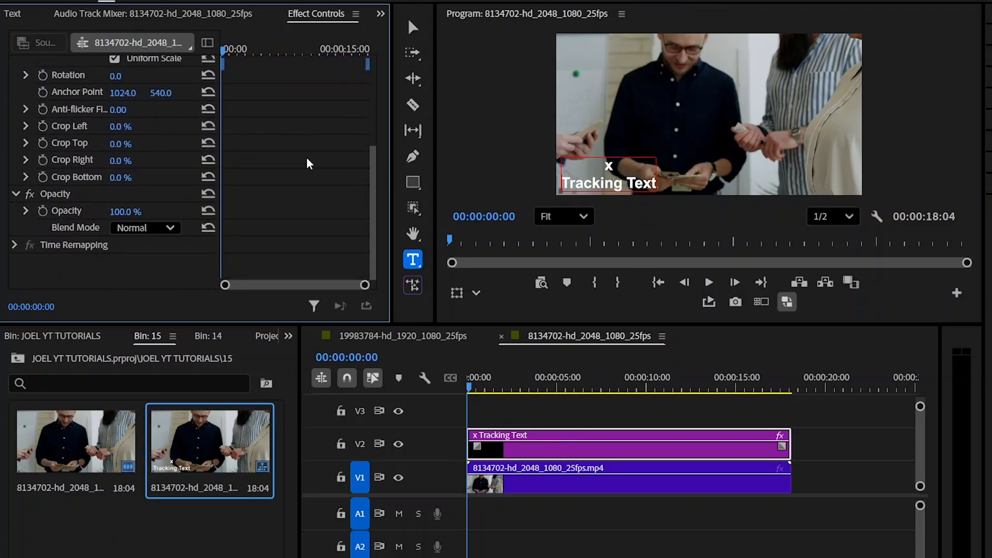
scroll(279, 165, "up", 4)
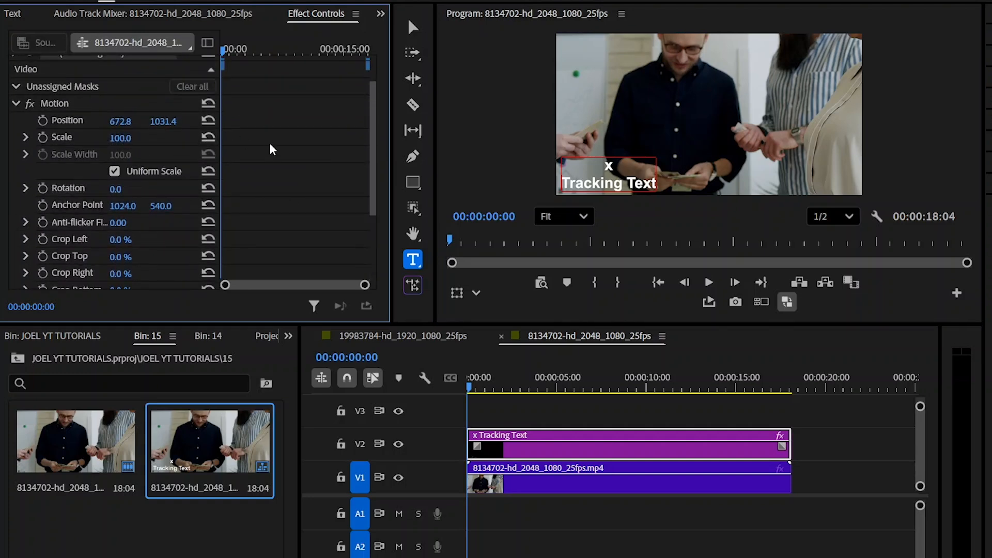
left_click_drag(162, 121, 142, 120)
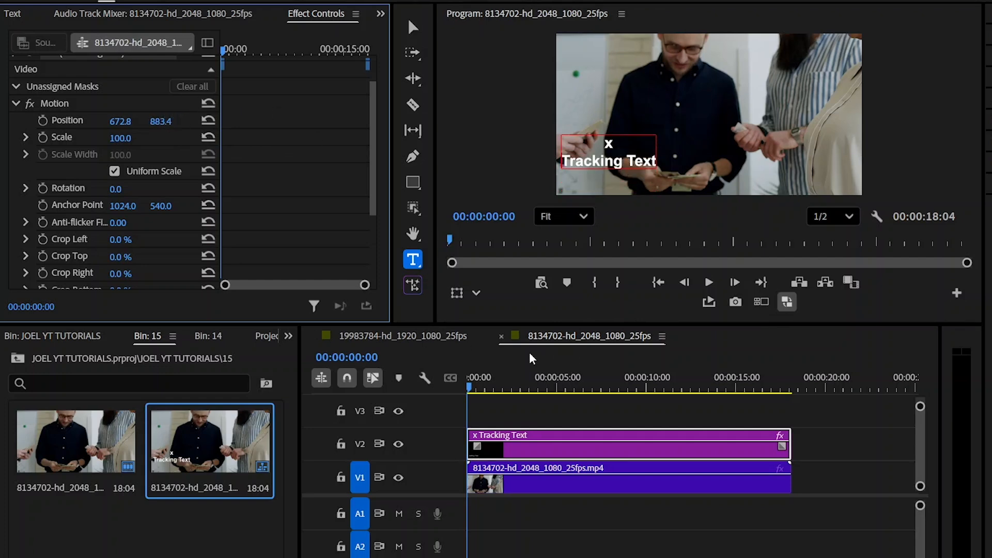
Step: Preview the hand movement from 00:00:01:00, and enable Position keyframing for the text at 00:00:00:00
left_click(485, 387)
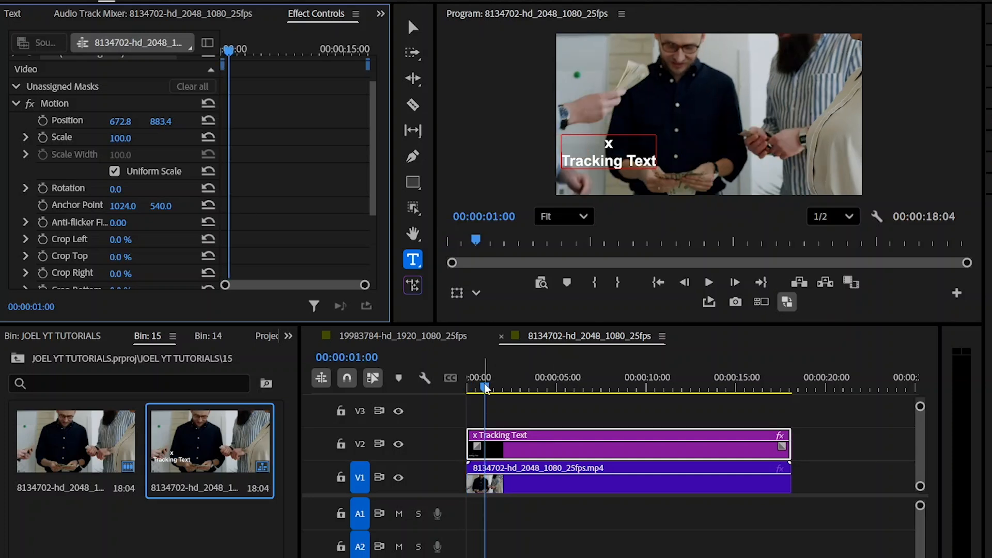
key("space")
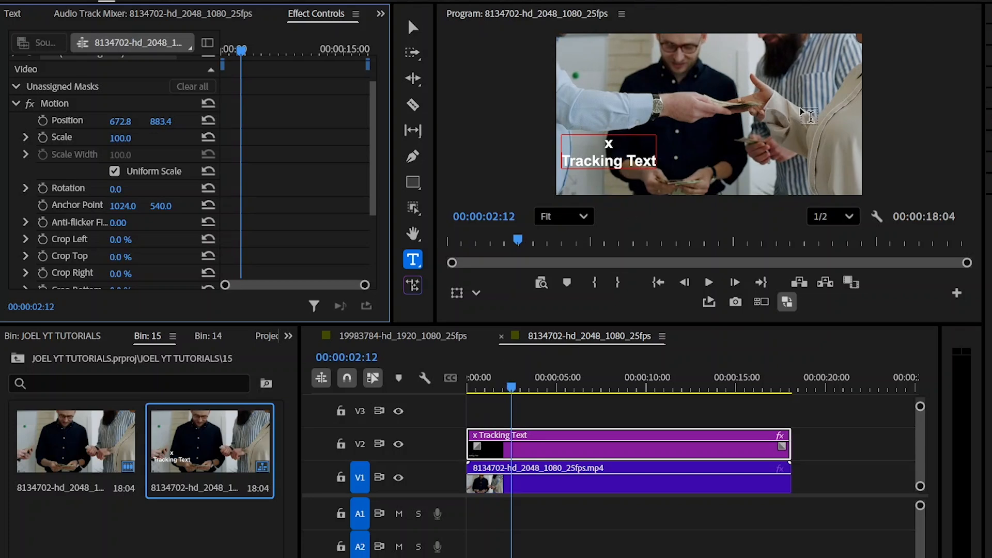
left_click_drag(493, 386, 417, 410)
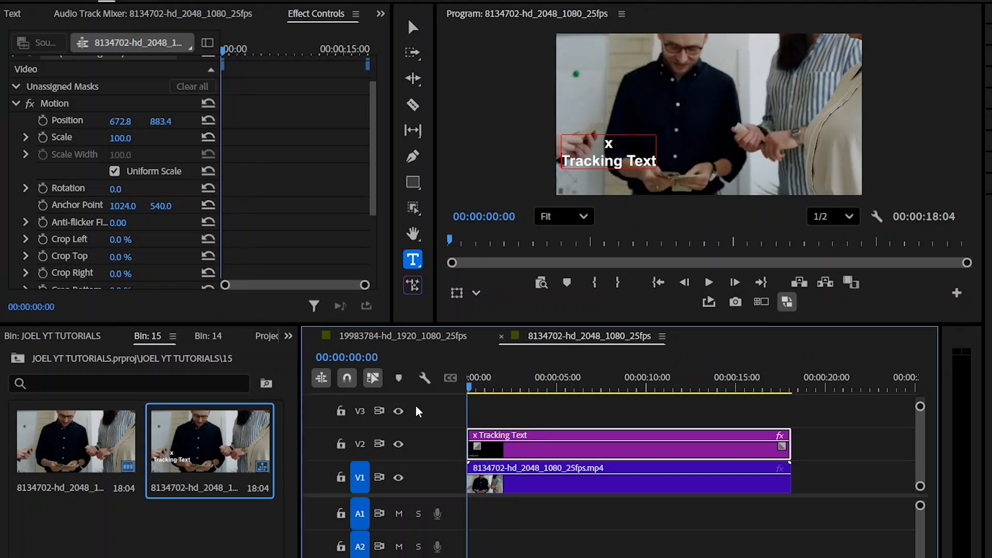
left_click(43, 121)
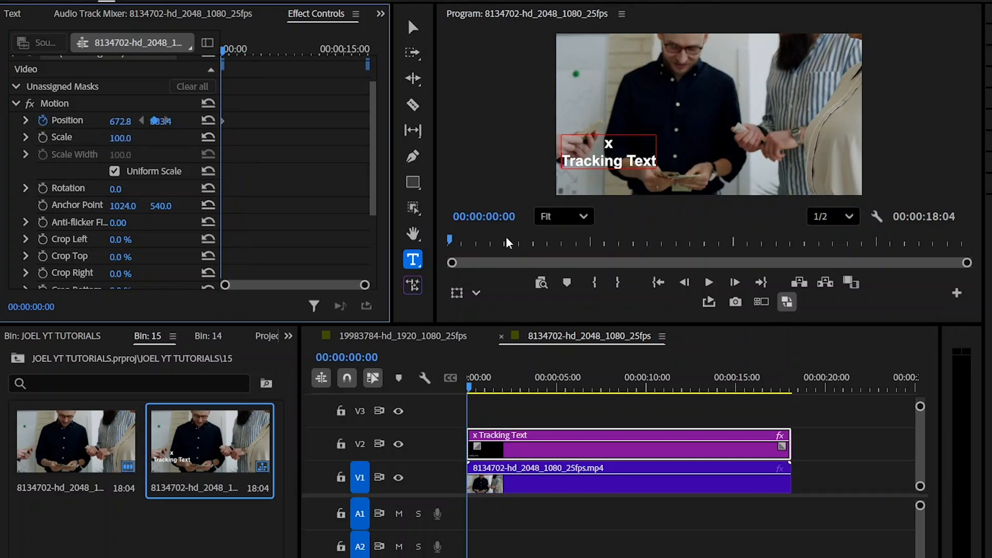
Step: Widen the effect controls area and add a Motion Position keyframe to the text clip at 00:00:08:18
left_click(576, 384)
left_click_drag(578, 383, 627, 383)
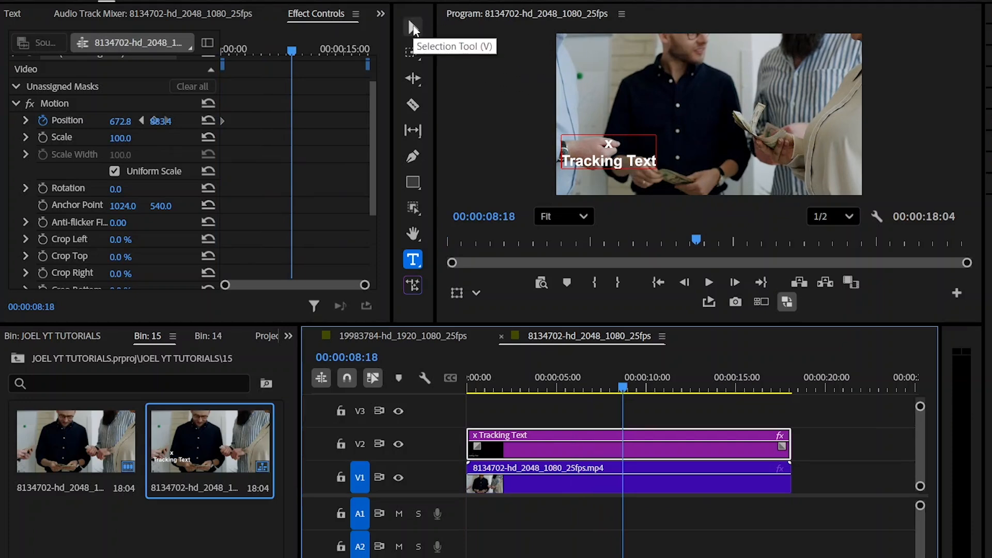
left_click(412, 27)
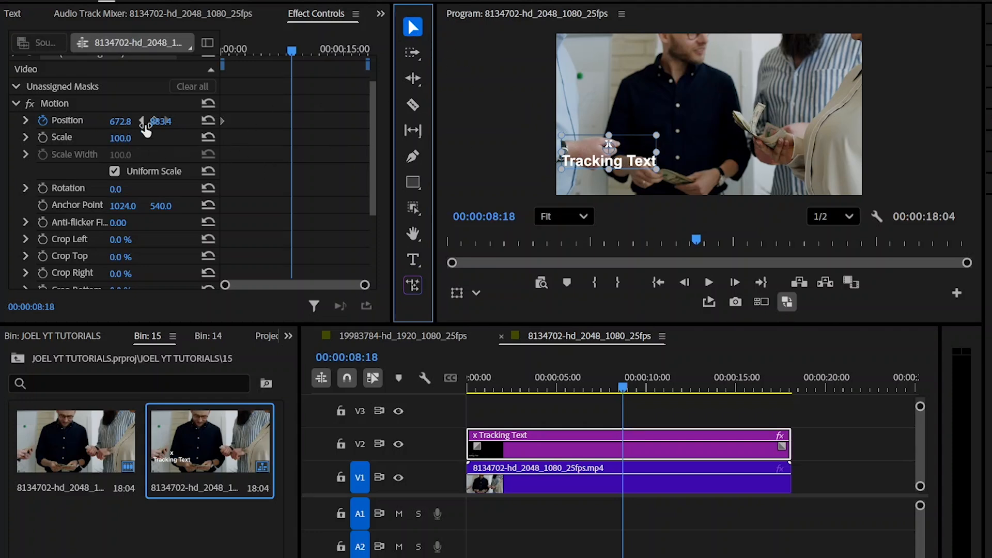
left_click_drag(220, 155, 334, 163)
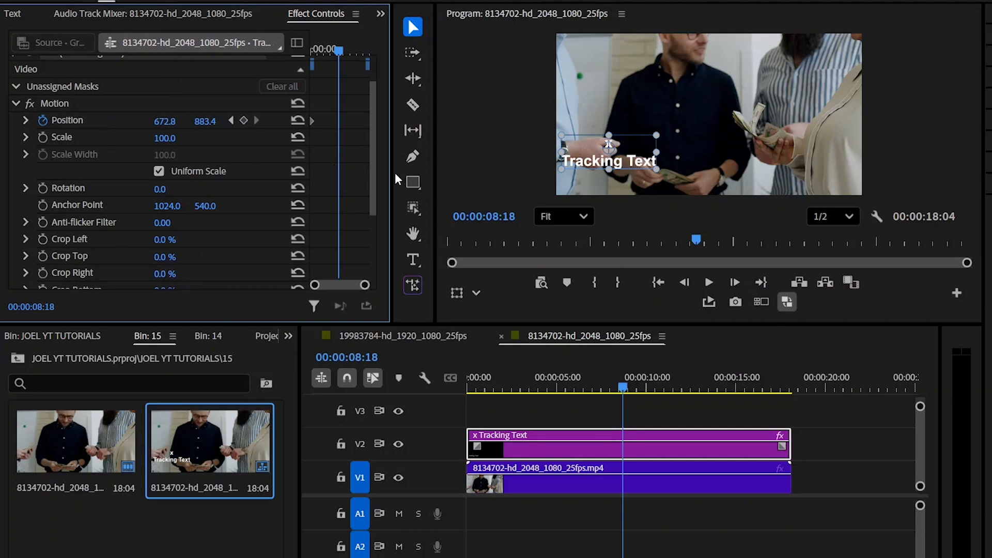
left_click_drag(393, 172, 466, 171)
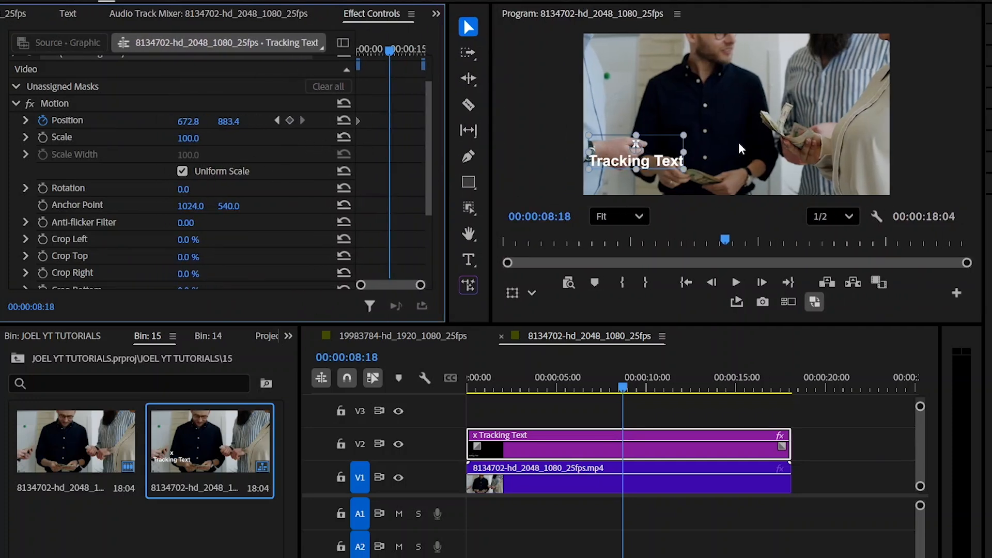
left_click(289, 120)
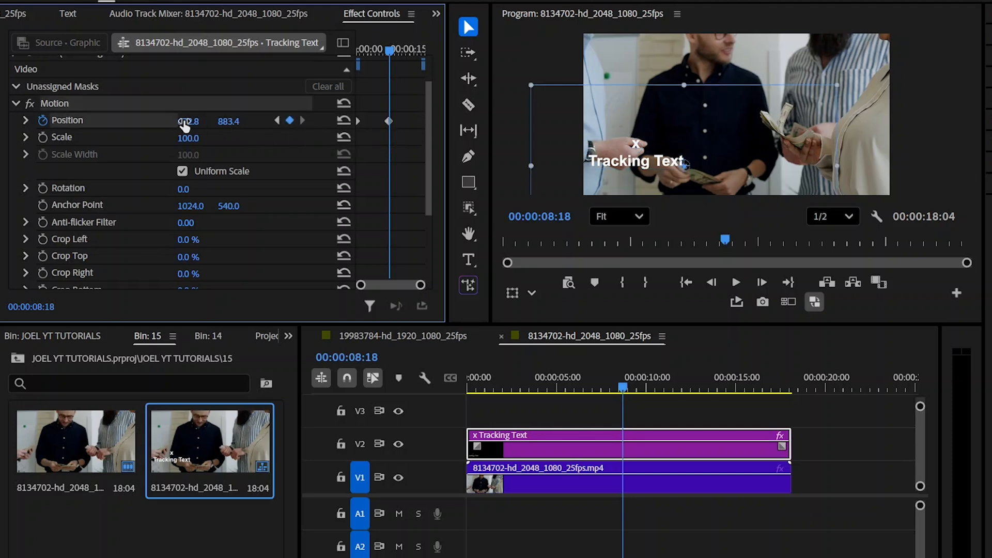
Step: Set the text's Position at the 00:00:08:18 keyframe to 1655.8, 776.4, over the hands holding the money
left_click_drag(186, 124, 634, 124)
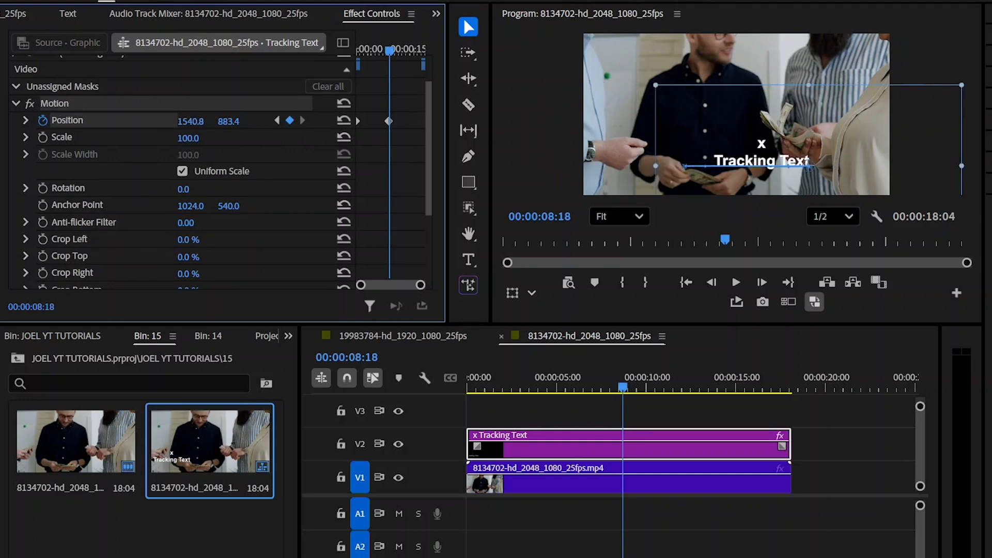
left_click_drag(635, 124, 708, 124)
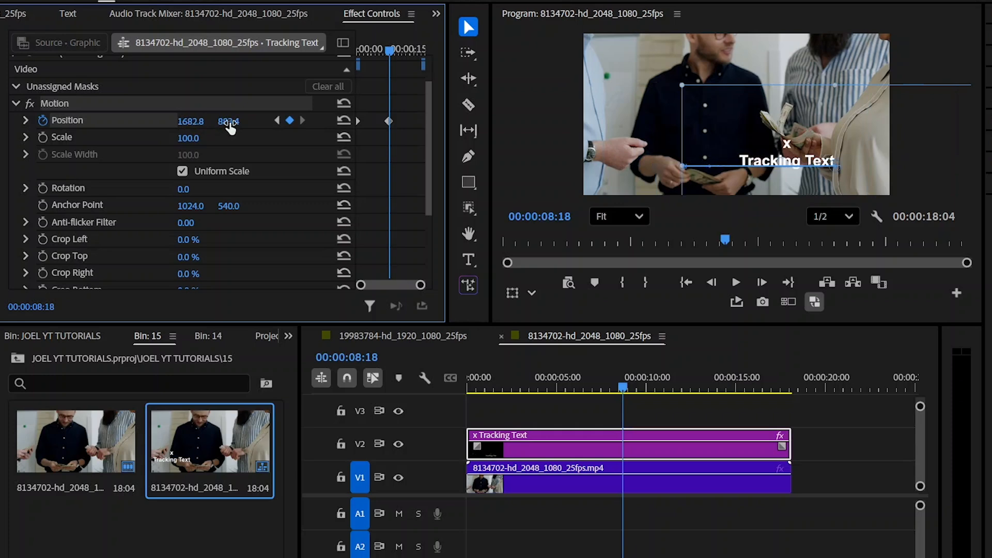
left_click_drag(230, 129, 196, 121)
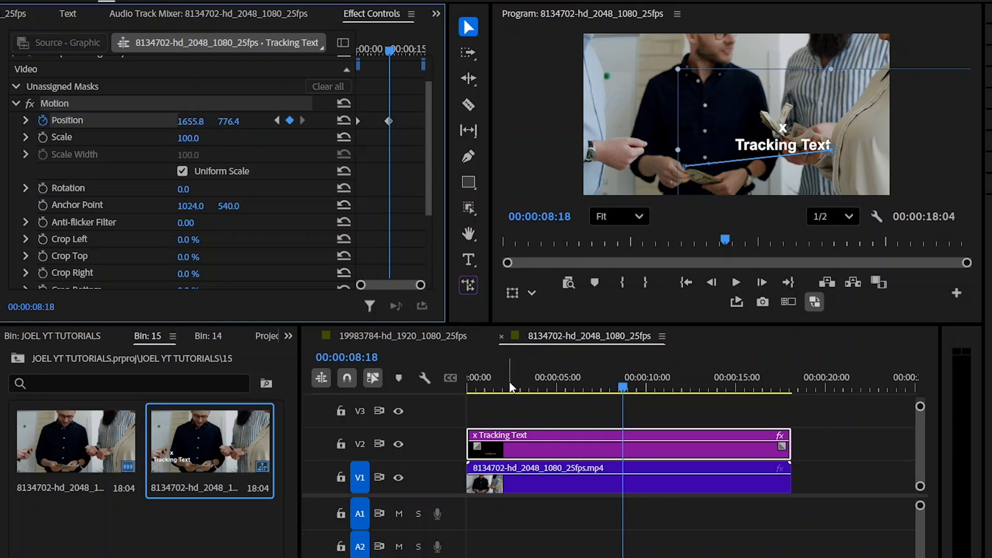
Step: Play the sequence from the beginning to check the text's position animation
left_click(496, 386)
left_click(466, 390)
key("space")
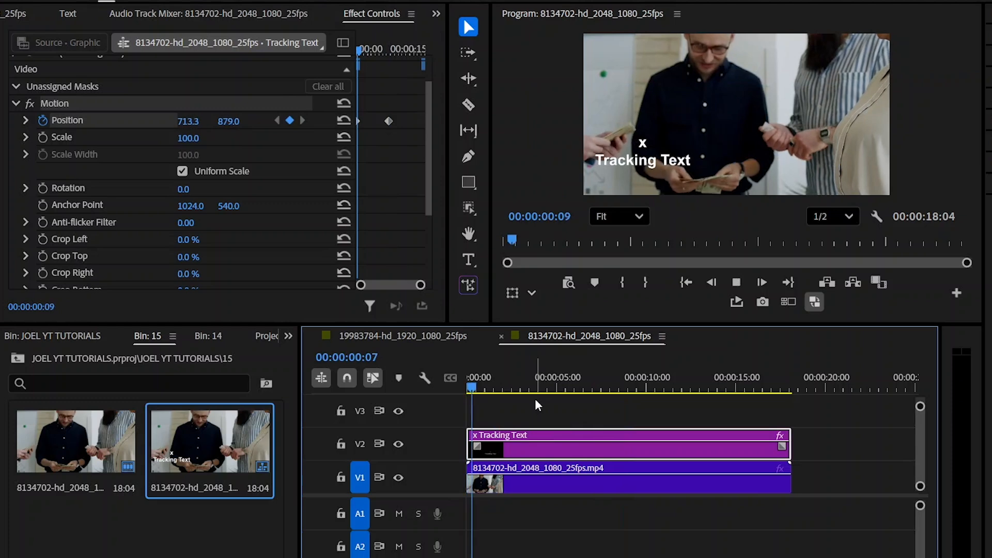
Step: Add a Position keyframe to the text at 00:00:03:09 and set it to 1565.5, 770.2, beside the hands exchanging money
key("space")
key("space")
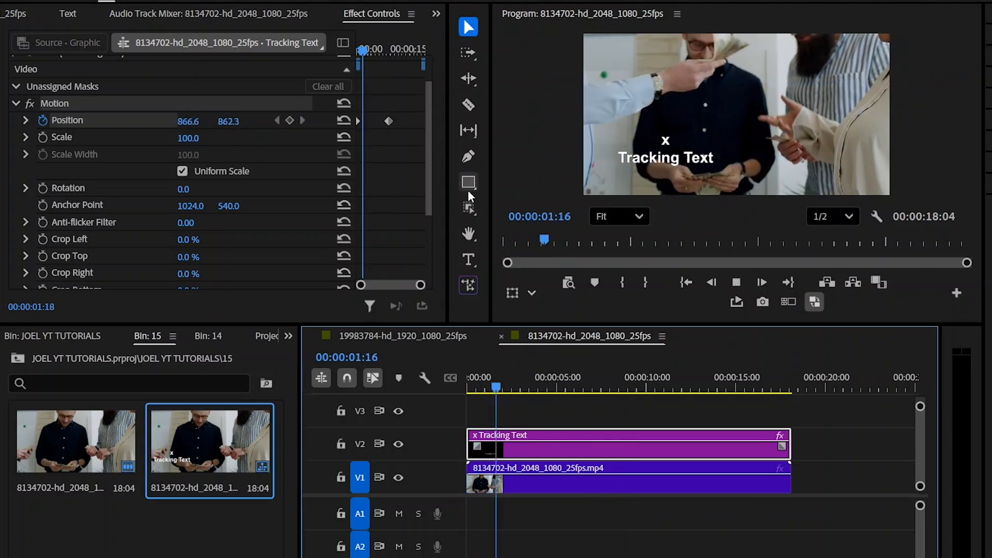
key("space")
key("space")
key("space")
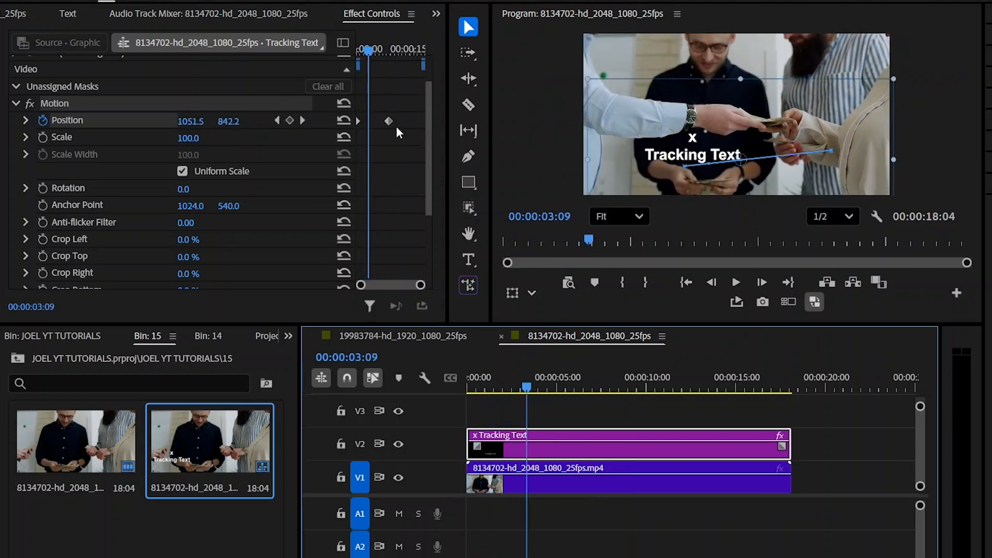
left_click(290, 122)
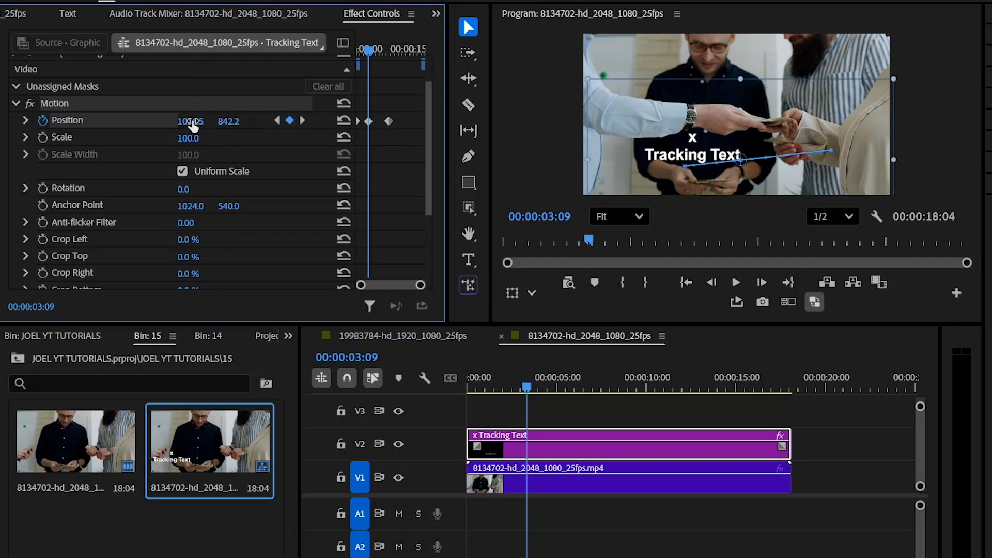
left_click_drag(229, 126, 263, 122)
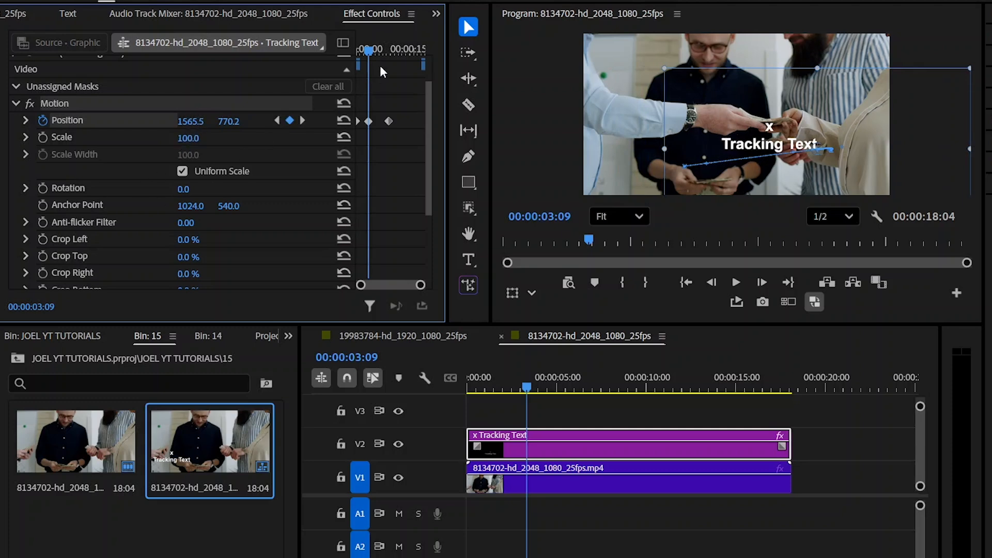
Step: Set the text's Position to 1065.6, 395.6 at 00:00:01:12, near the raised hand
left_click_drag(368, 51, 361, 58)
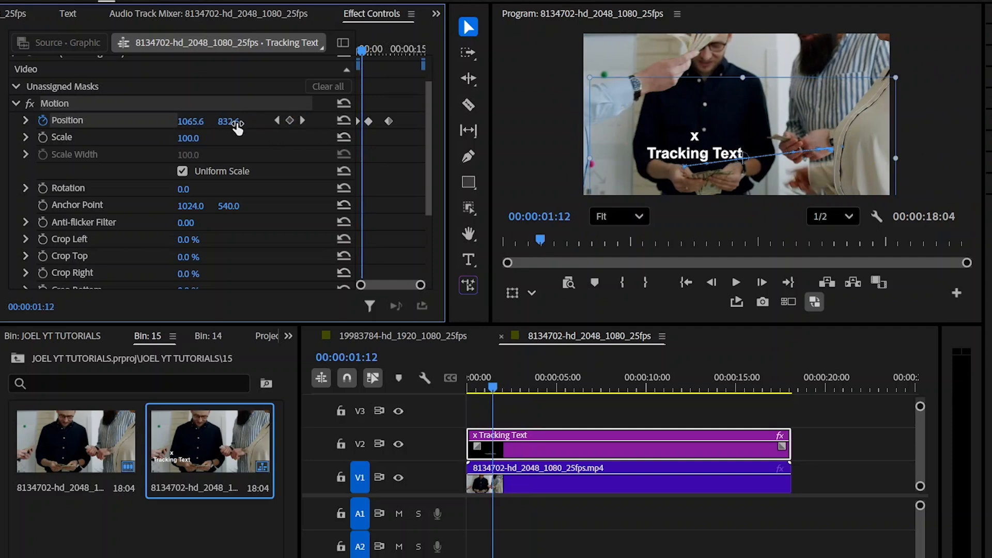
left_click_drag(229, 122, 89, 121)
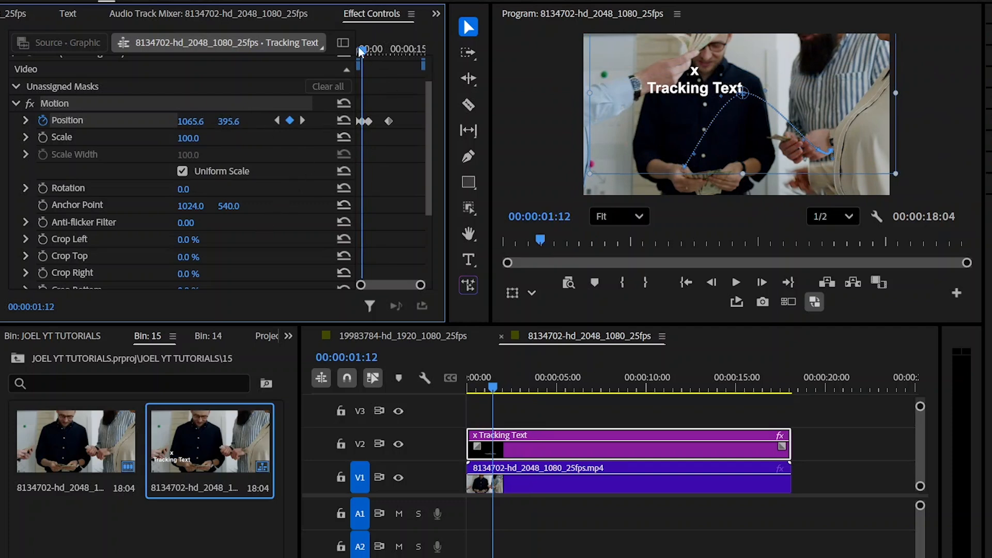
left_click_drag(361, 48, 382, 51)
Step: Play the sequence from the beginning to check how the text follows the hand through the new keyframes
key("Home")
key("space")
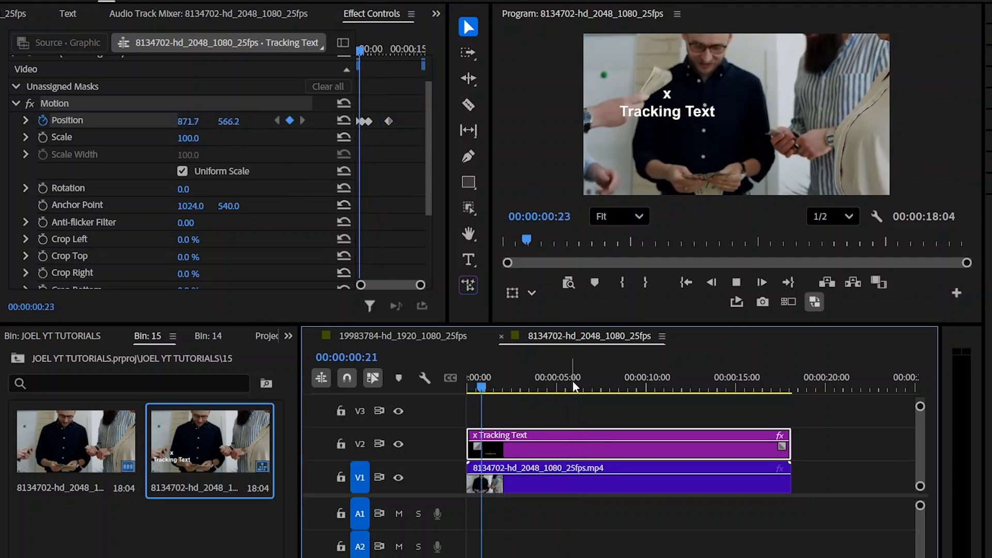
key("space")
key("space")
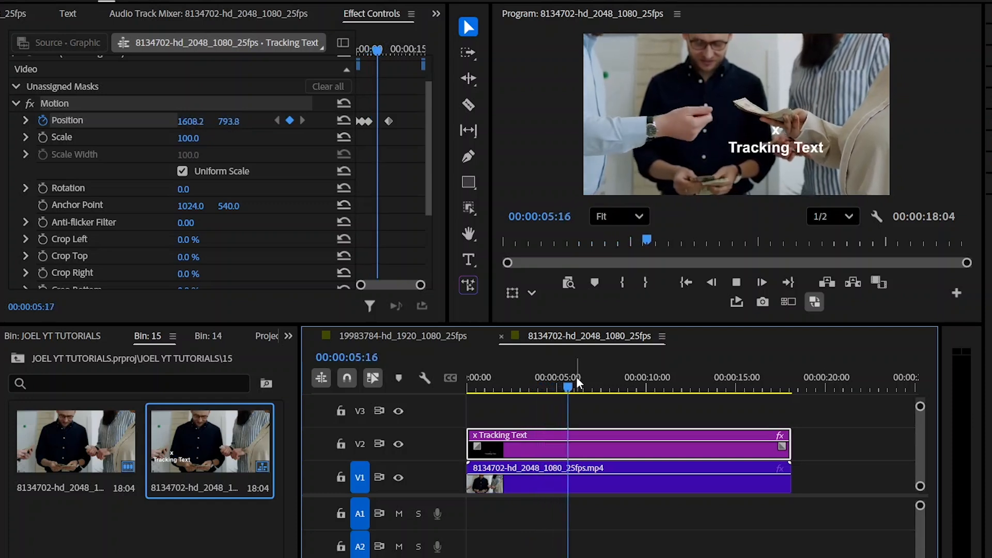
key("space")
key("t")
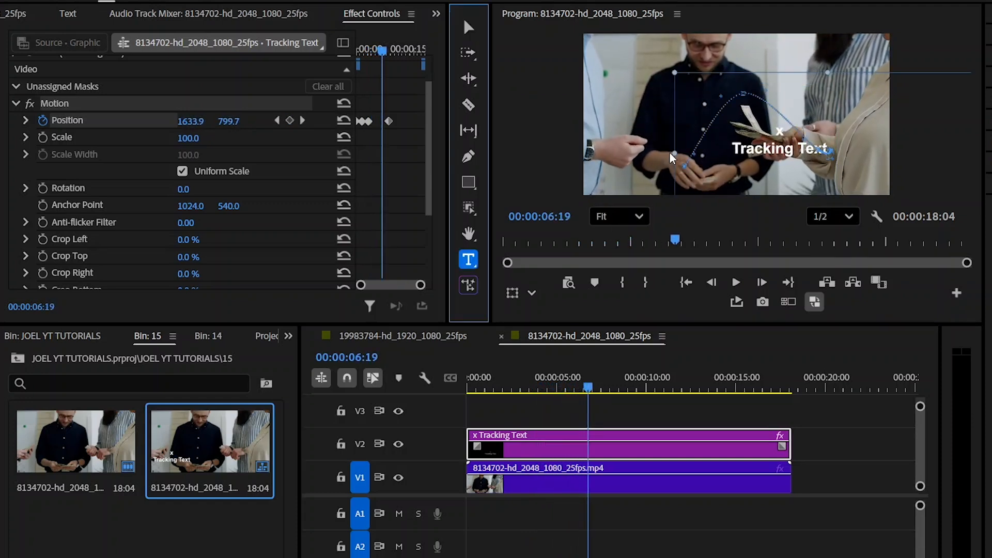
left_click(463, 390)
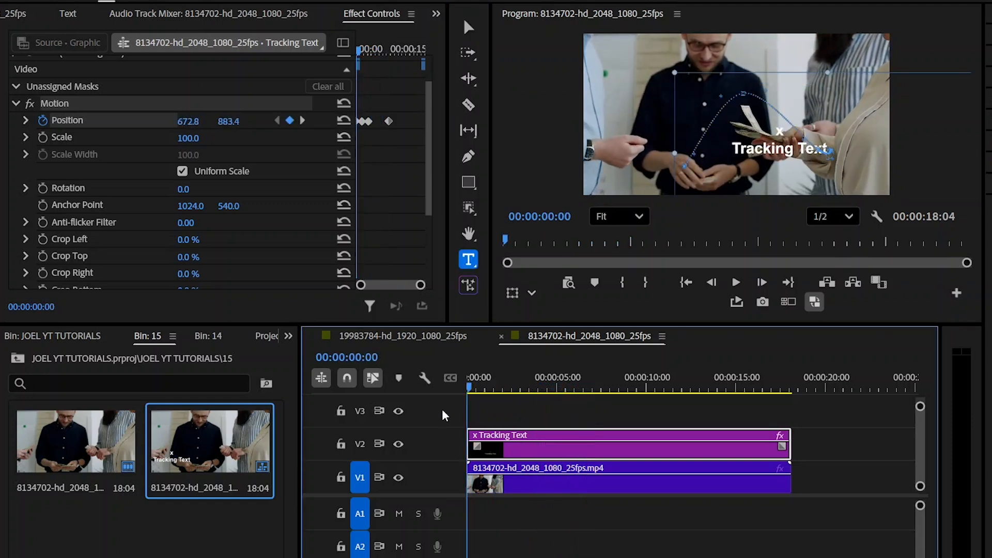
key("space")
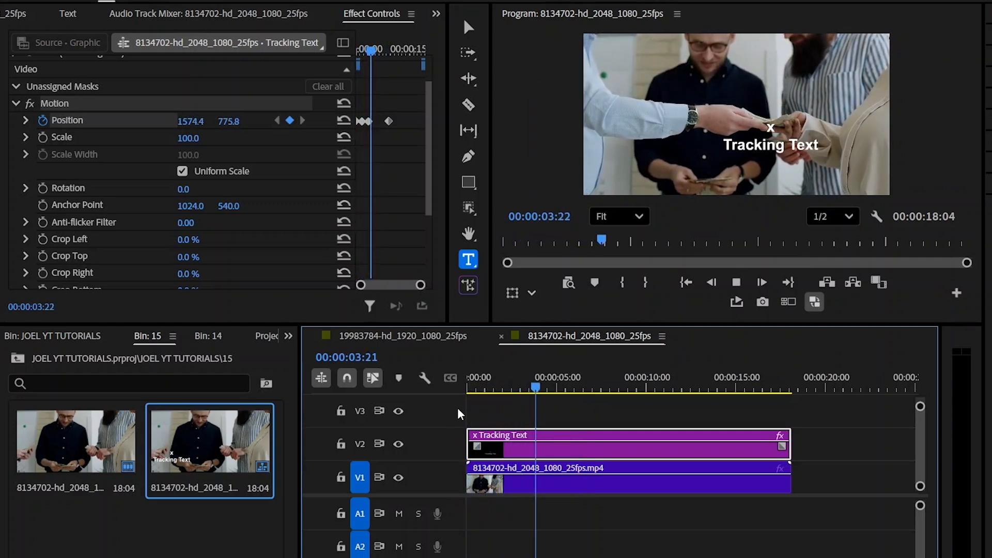
key("space")
Step: Add a Position keyframe at 00:00:00:17 and move the text to 715.2, 768.5, just below the hand holding money
left_click_drag(557, 383, 479, 421)
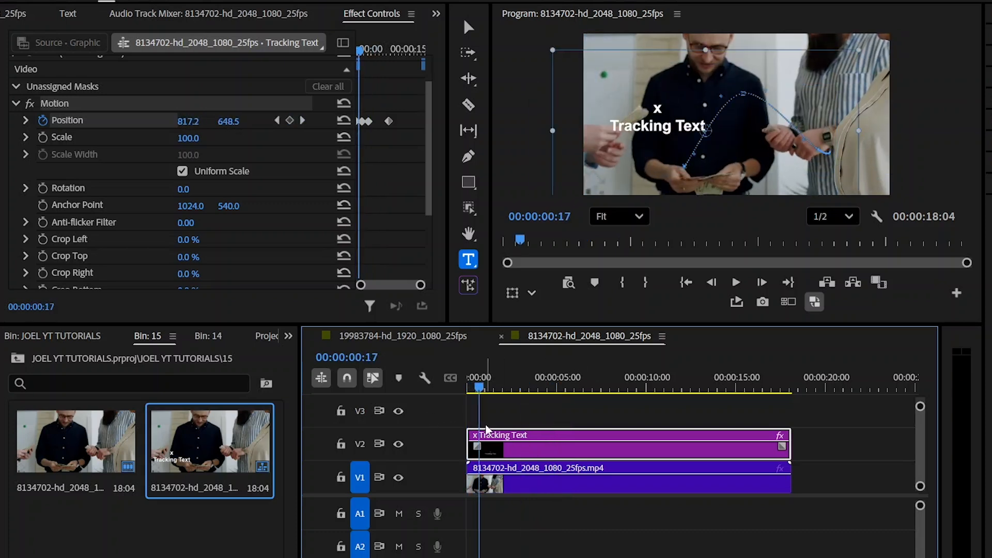
left_click_drag(420, 285, 414, 290)
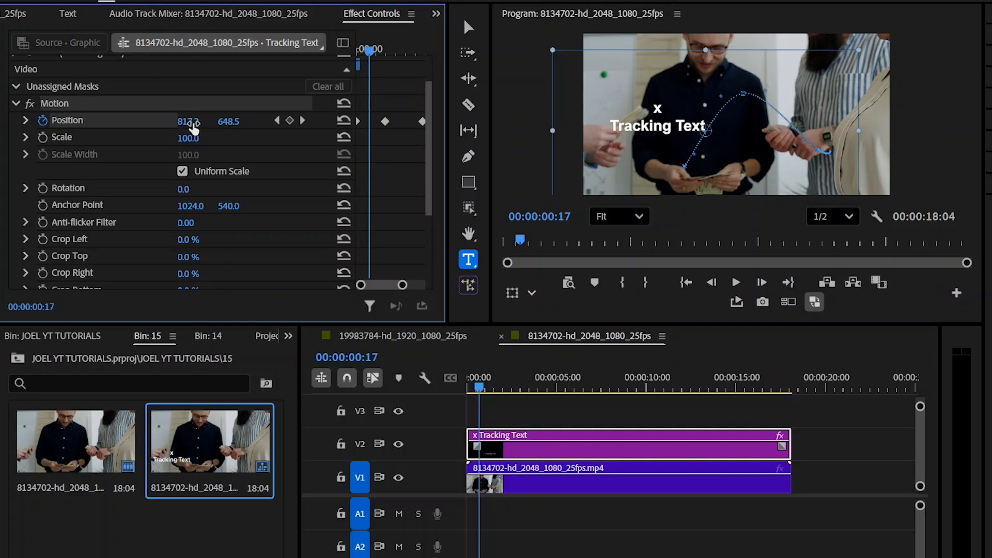
left_click(290, 120)
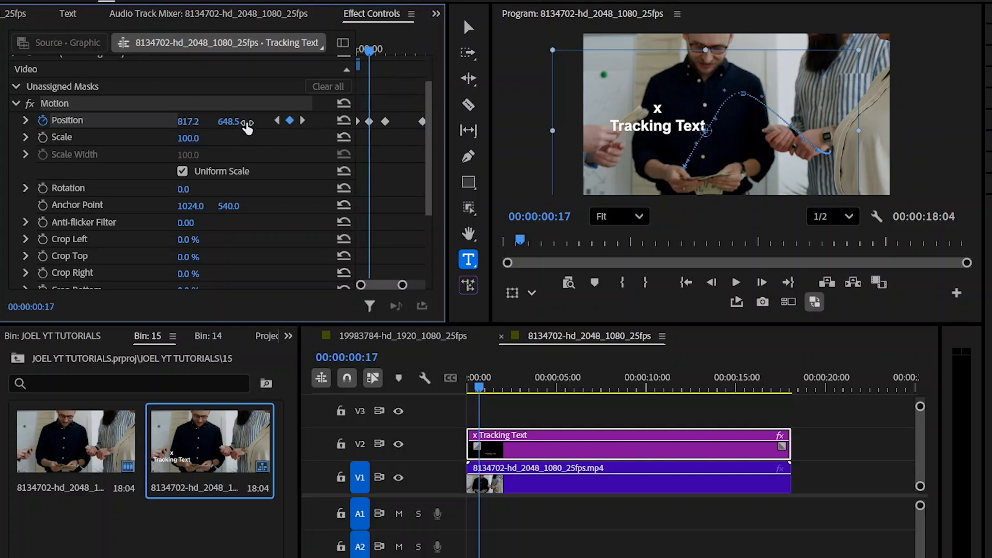
left_click_drag(657, 126, 642, 144)
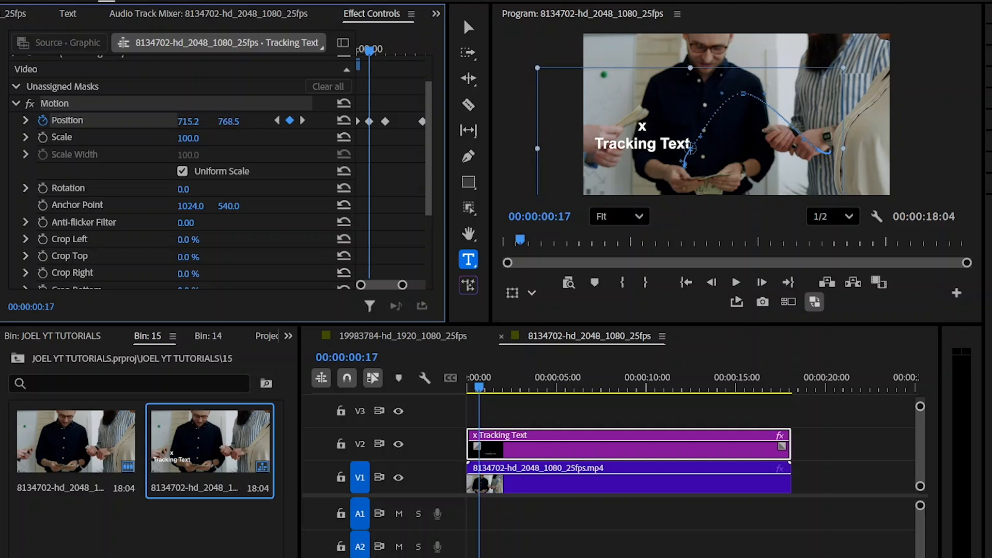
Step: Deselect the text clip and play the sequence to check the text's adjusted path
left_click(528, 480)
key("space")
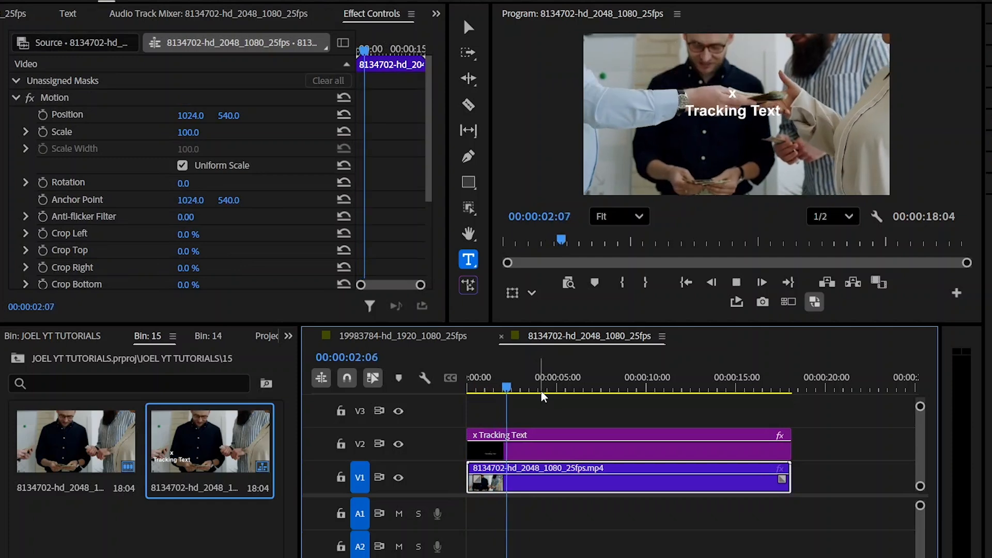
key("space")
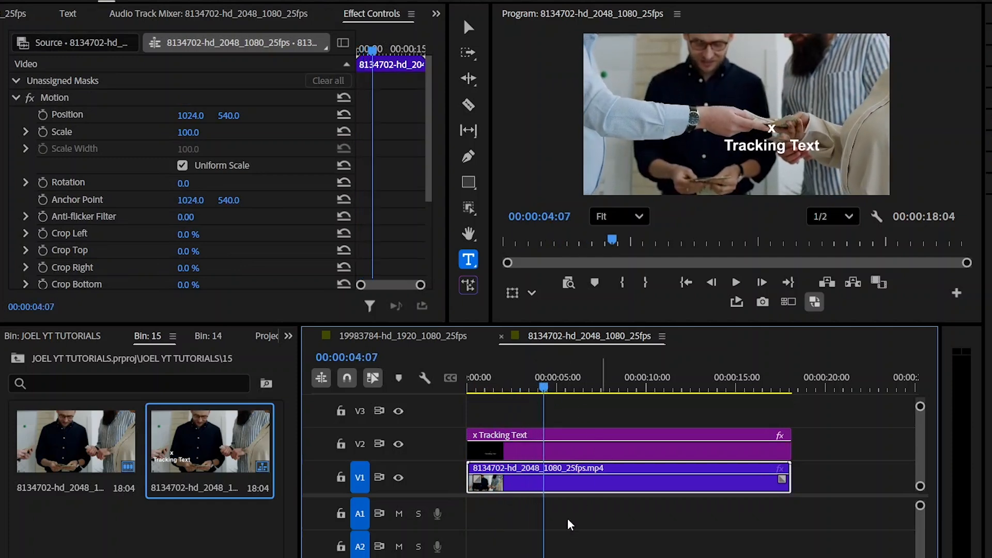
Step: Replace the wording of the tracking text with "$2,000"
left_click(554, 453)
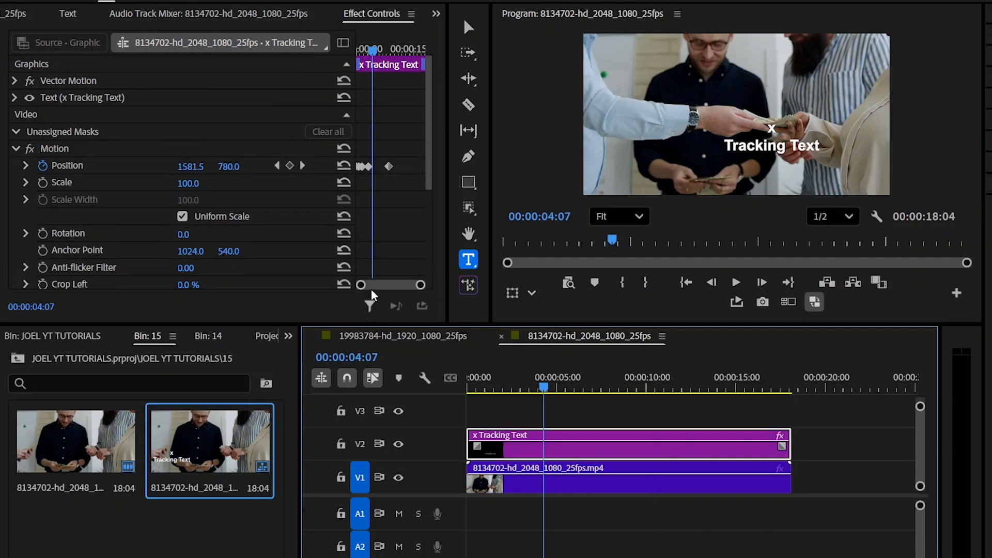
left_click(100, 97)
left_click(779, 143)
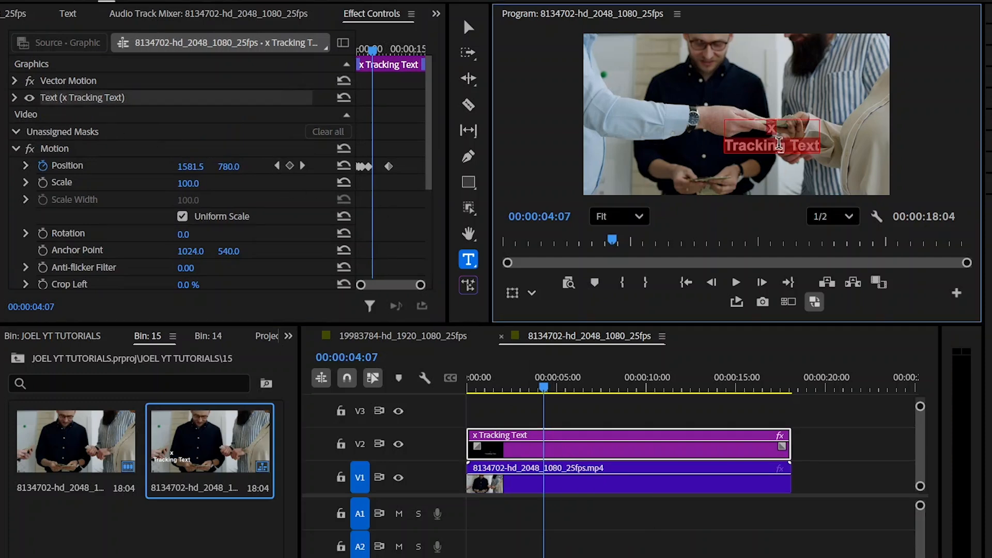
type("$2,000")
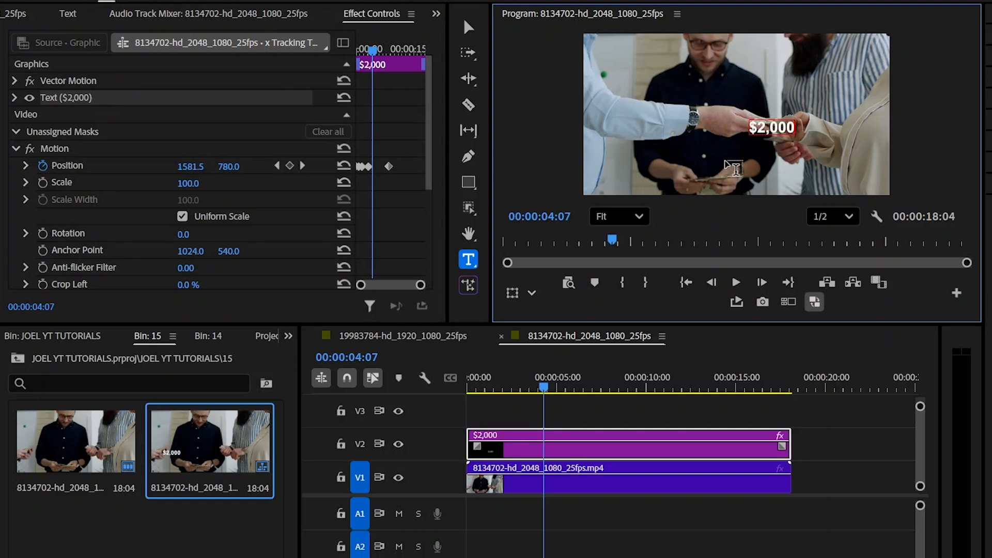
Step: Play the sequence from the start to check the $2,000 text following the hand
left_click(559, 483)
left_click_drag(489, 382, 467, 388)
key("space")
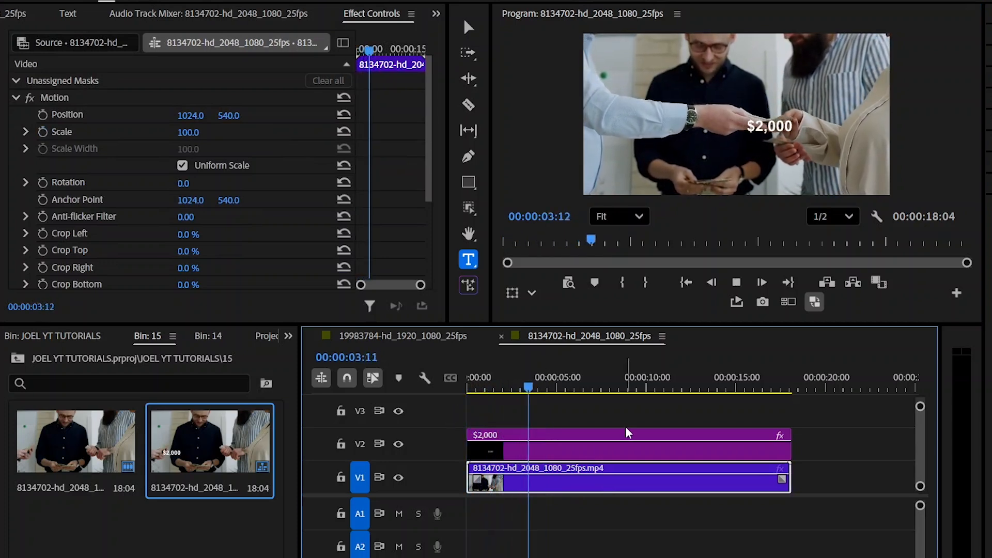
key("space")
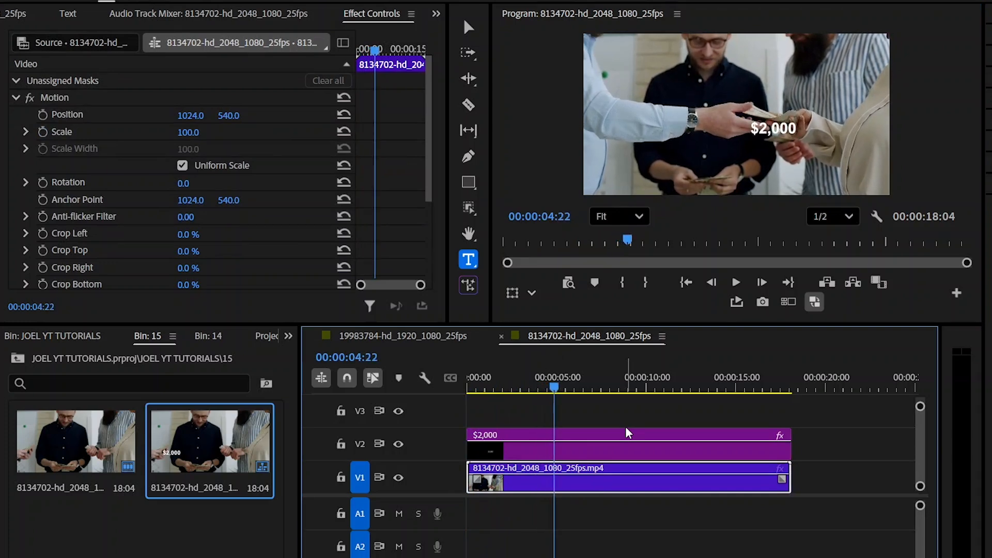
key("Home")
key("space")
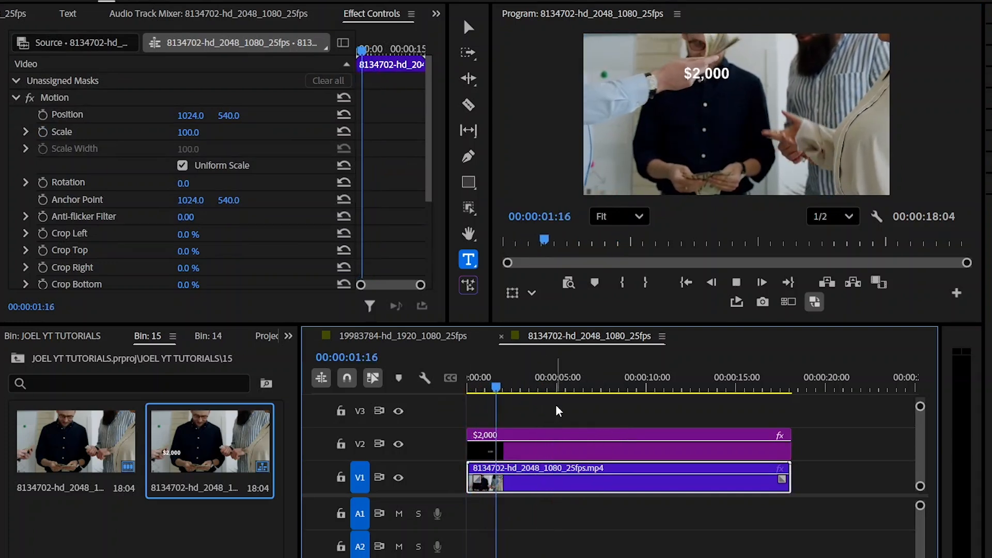
key("space")
Step: Add Position keyframes to the $2,000 text at 00:00:03:24 and at 00:00:02:10, setting the latter to 1345.6, 667.3
left_click(608, 457)
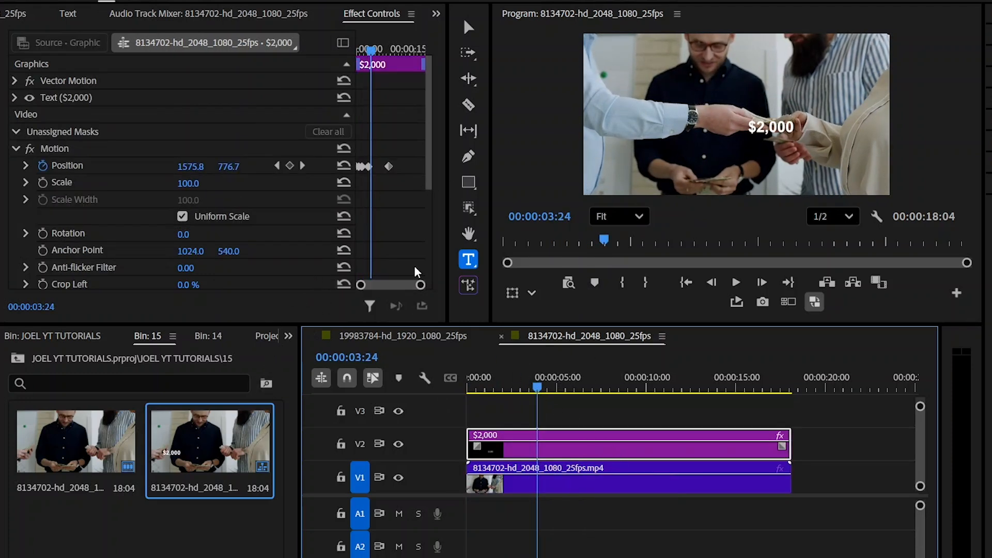
left_click(291, 165)
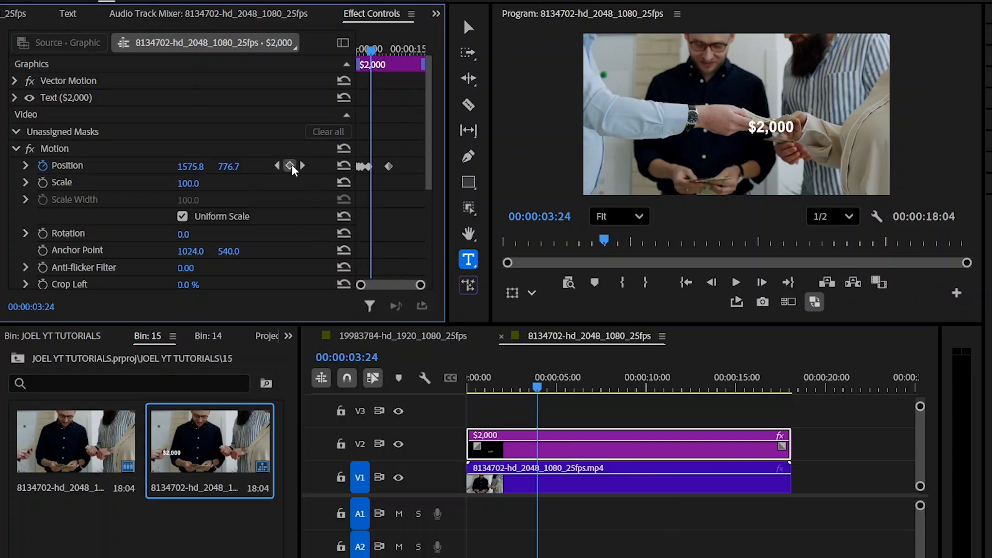
left_click_drag(230, 167, 199, 179)
left_click_drag(528, 376, 509, 383)
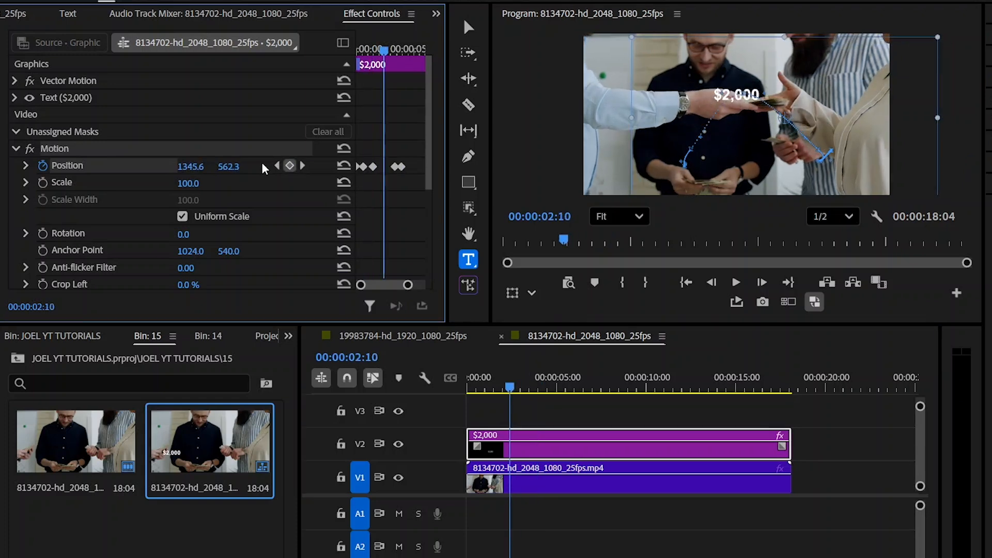
mouse_move(239, 170)
left_mouse_down()
mouse_move(293, 169)
mouse_move(245, 181)
left_mouse_up()
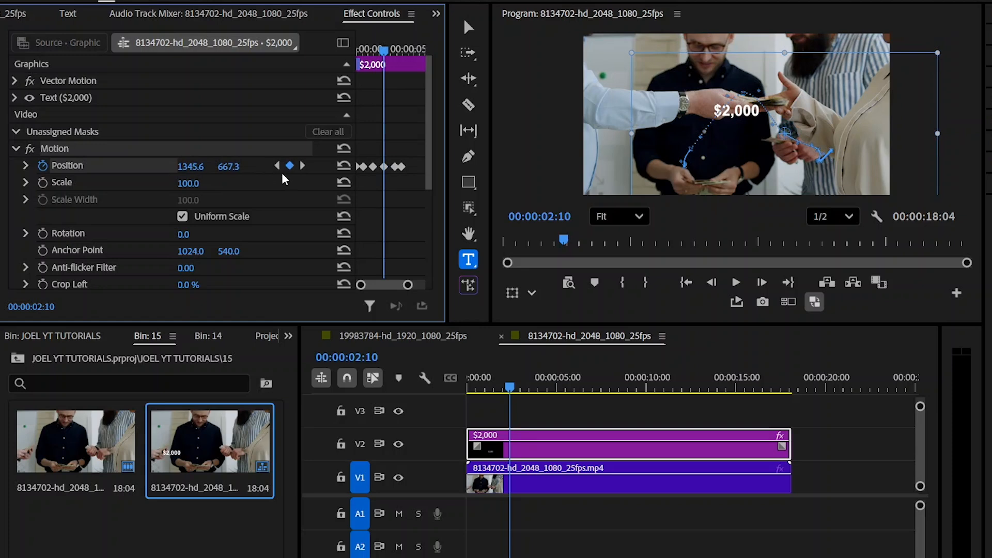
Step: Change the $2,000 text's fill colour to bright green while viewing the Position keyframe at 00:00:01:12
left_click(276, 166)
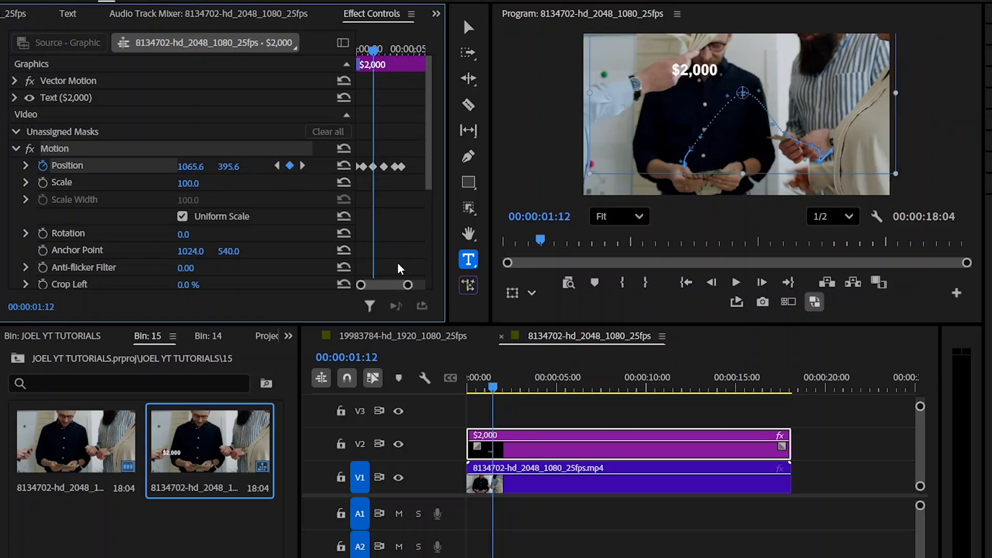
left_click(18, 102)
scroll(375, 160, "down", 3)
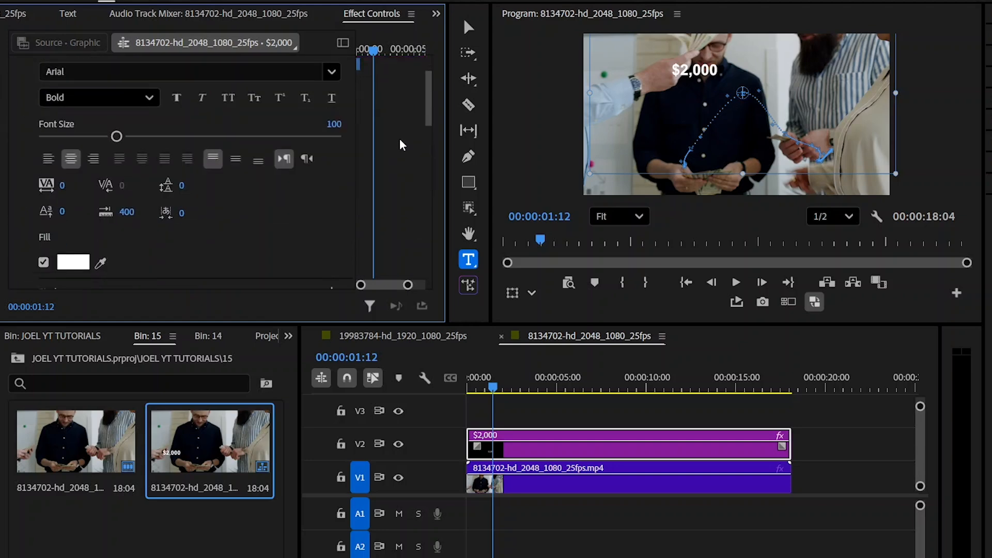
left_click(75, 232)
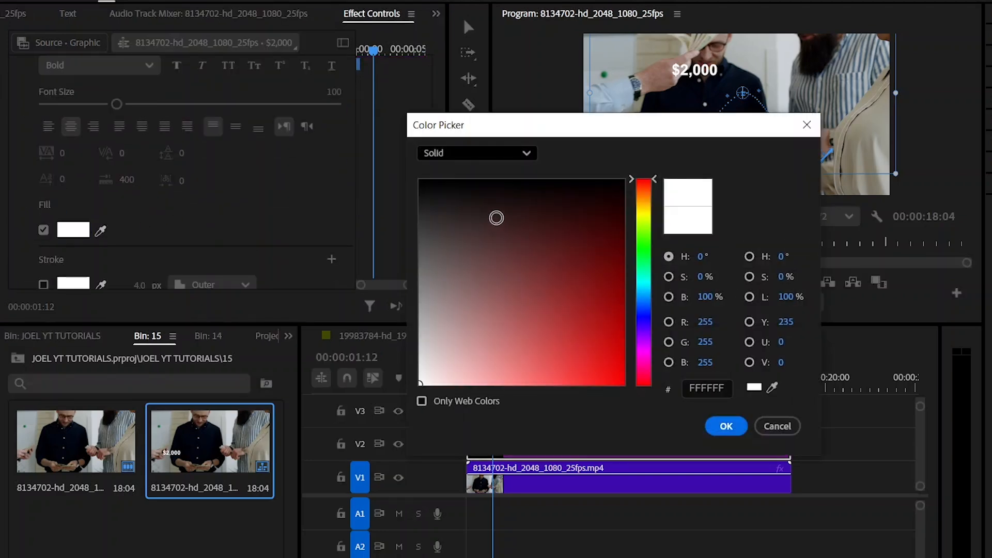
left_click_drag(636, 237, 654, 245)
mouse_move(620, 324)
left_mouse_down()
mouse_move(620, 356)
mouse_move(634, 364)
left_mouse_up()
left_click(726, 426)
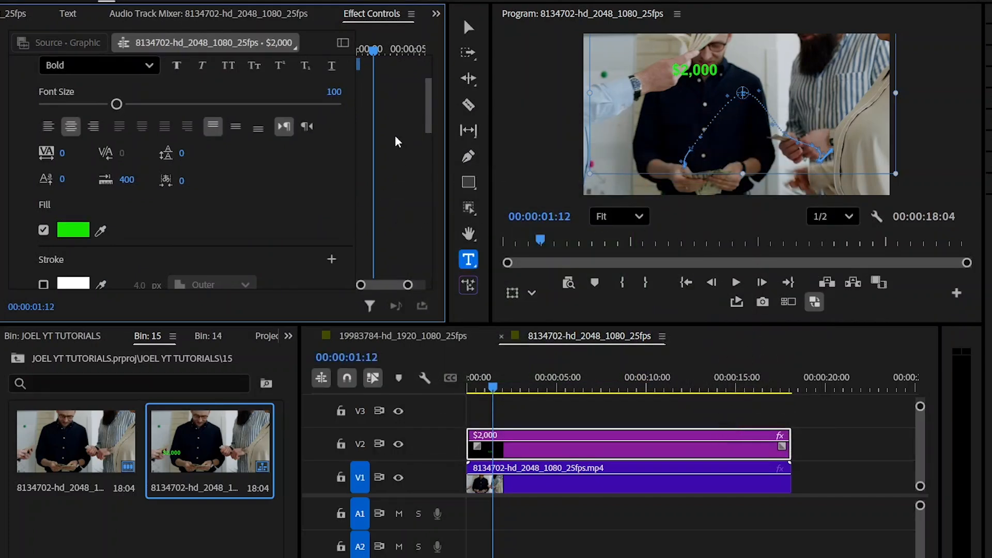
Step: Enable an outer stroke on the $2,000 text, colour it black and set its width to 3 px
scroll(398, 142, "down", 3)
left_click(44, 188)
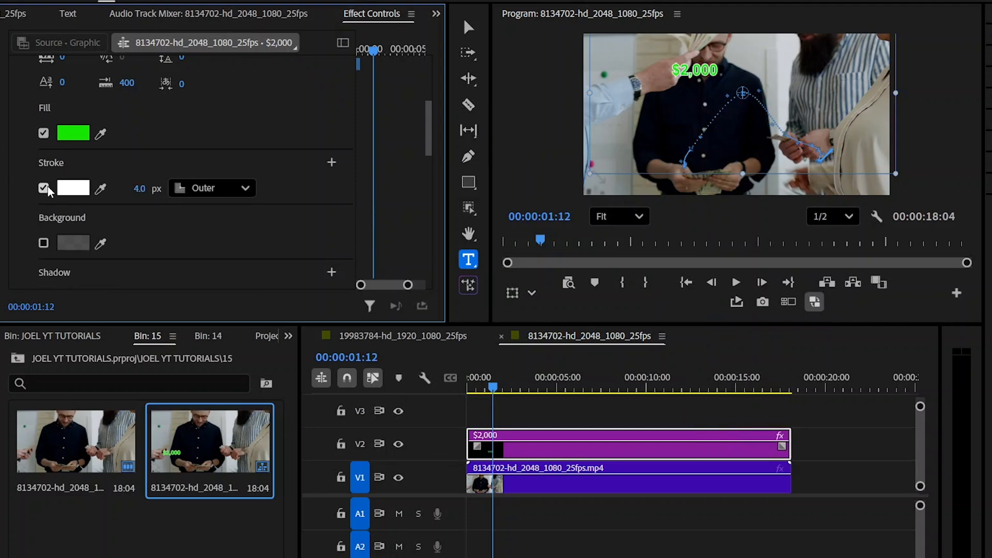
left_click(72, 189)
left_click_drag(424, 192, 419, 180)
left_click(726, 426)
scroll(101, 122, "down", 2)
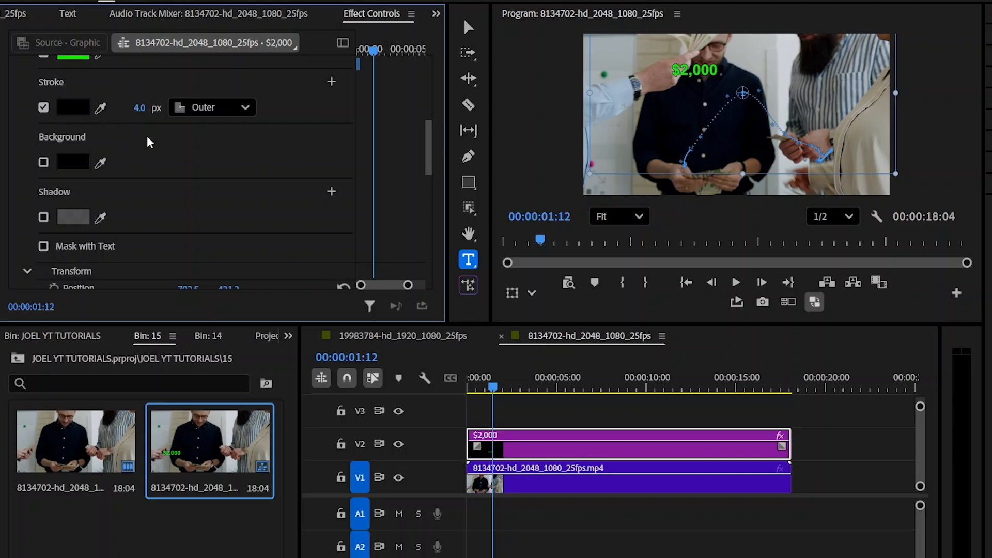
left_click(140, 110)
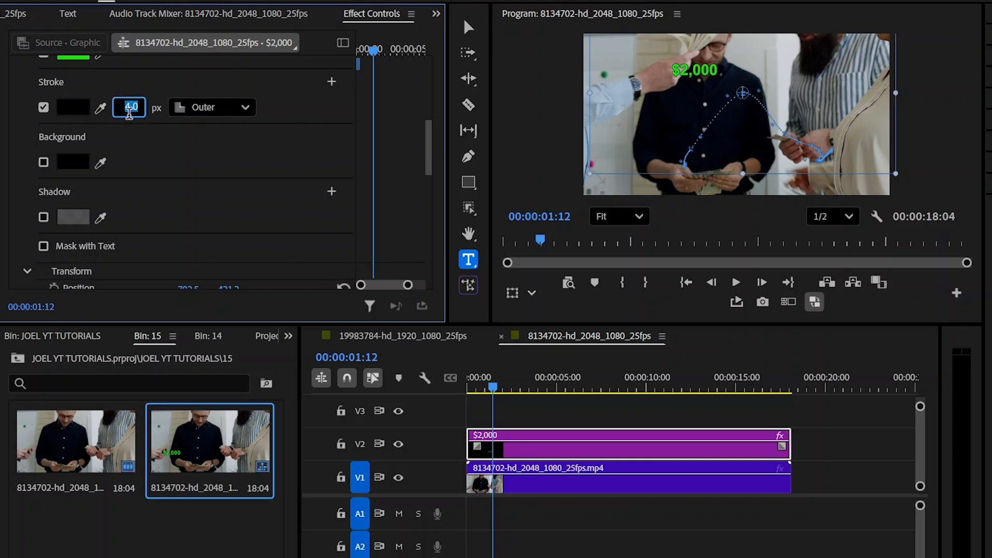
key("Return")
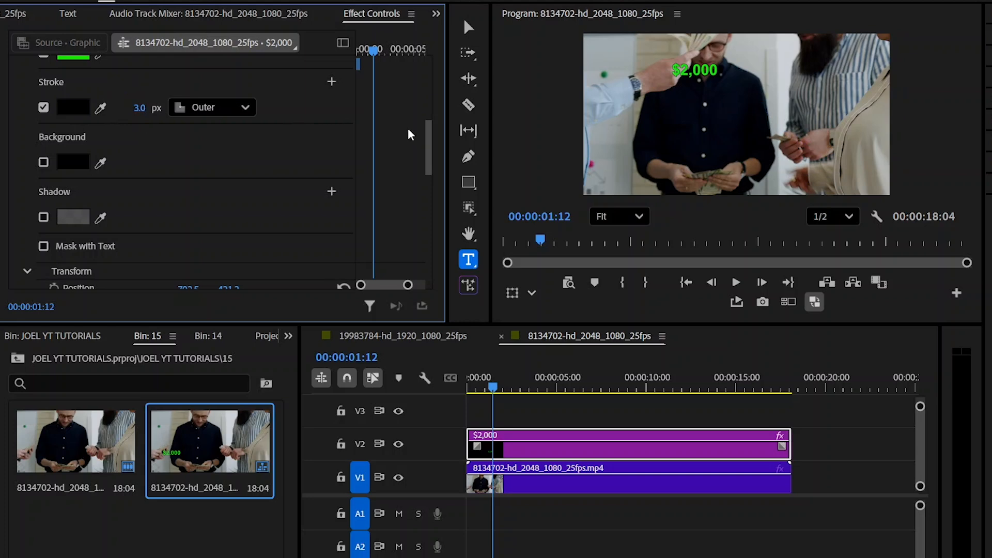
Step: Play the sequence from 00:00:00:00 to review the green $2,000 text following the hand
scroll(408, 135, "down", 4)
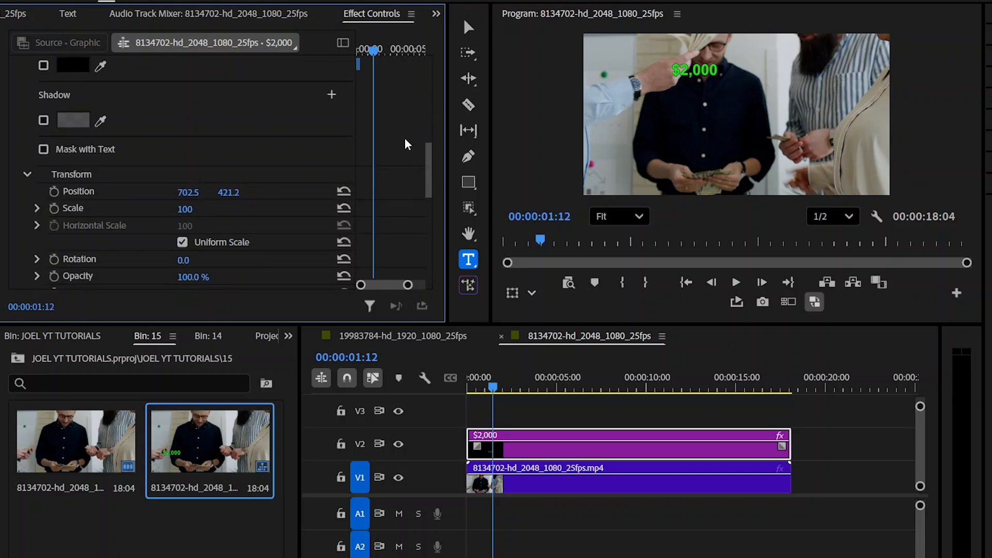
left_click_drag(478, 387, 468, 387)
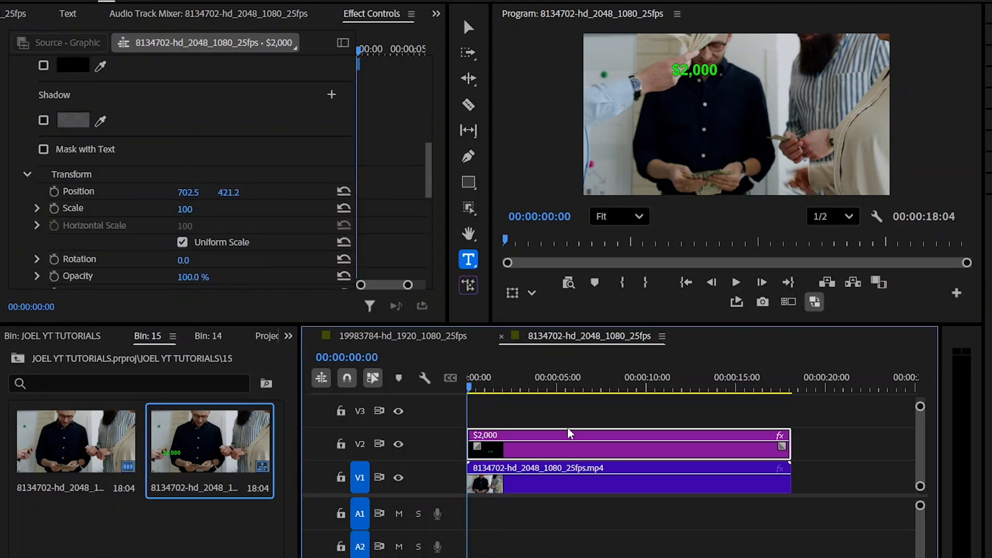
key("space")
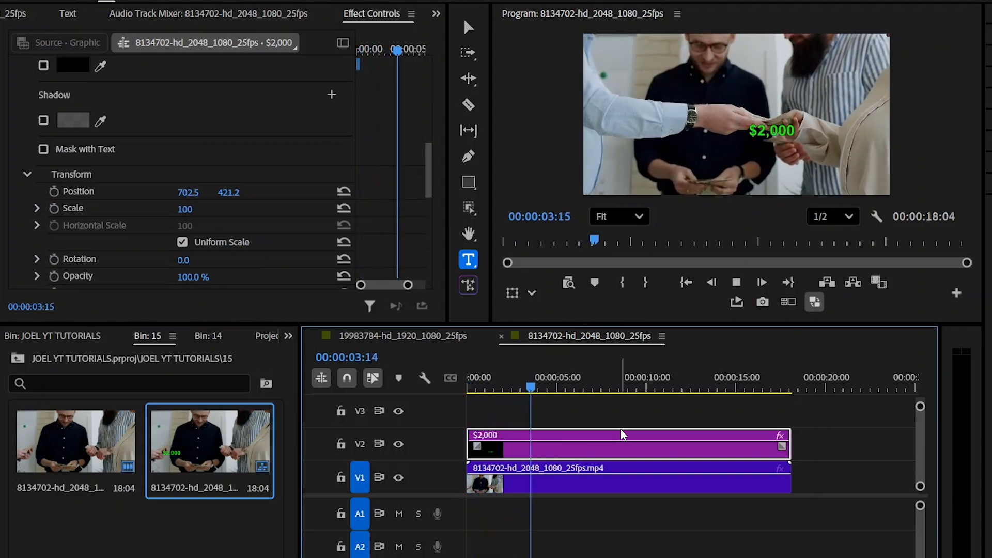
key("space")
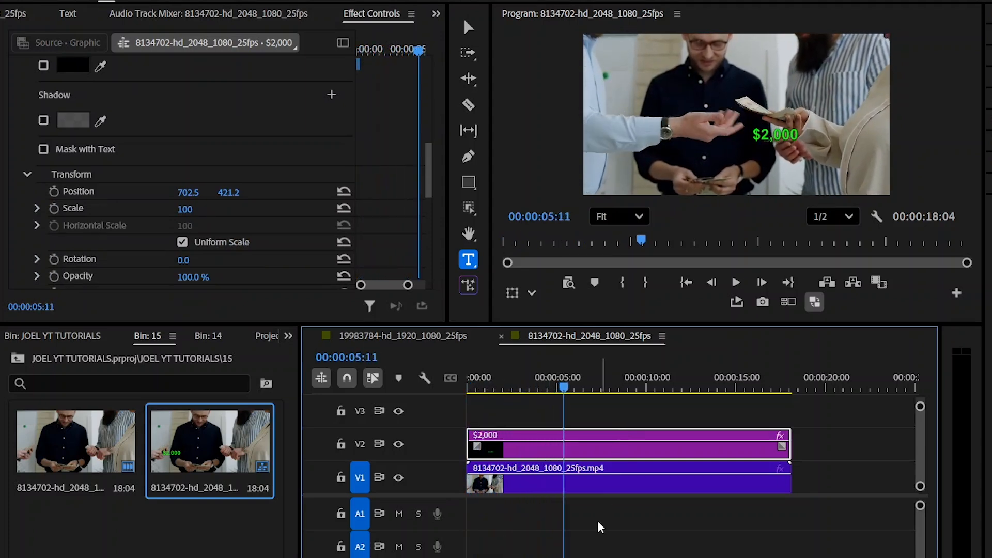